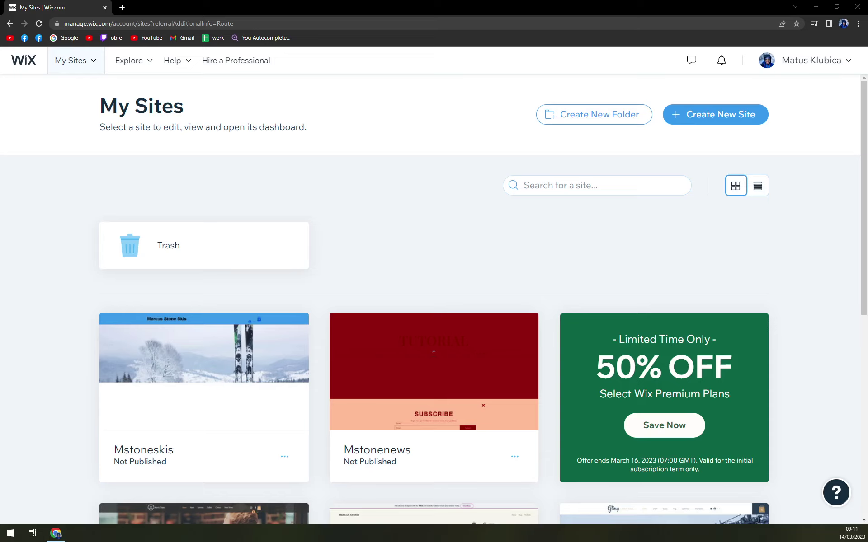
Bring the browser window with My Sites to the front to begin a new site.
{"action": "left_click", "coordinate": [364, 249]}
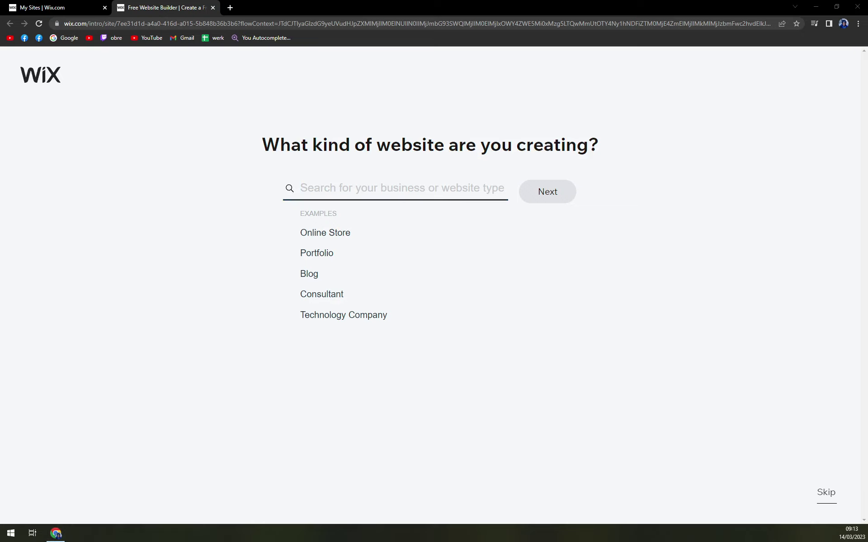
Search 'real estate', pick Real Estate Landing Page as the site type, and continue.
{"action": "key", "text": "alt+Tab"}
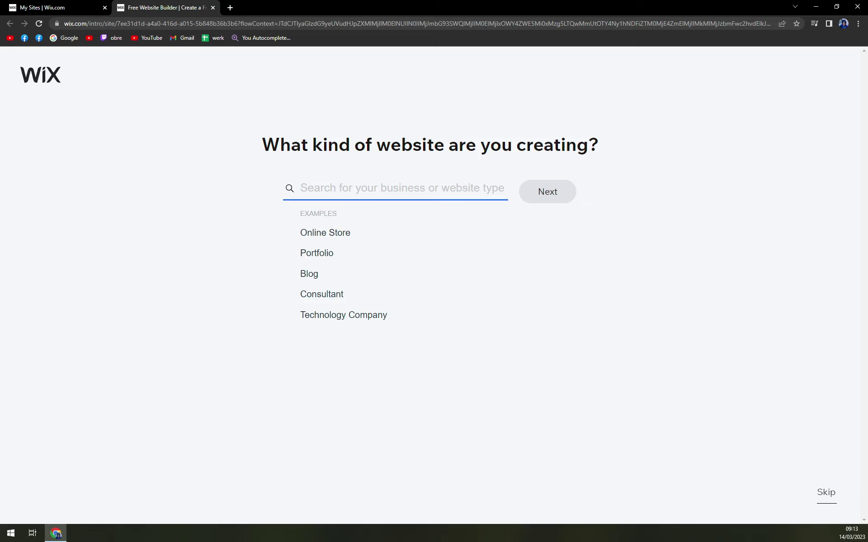
{"action": "type", "text": "real e"}
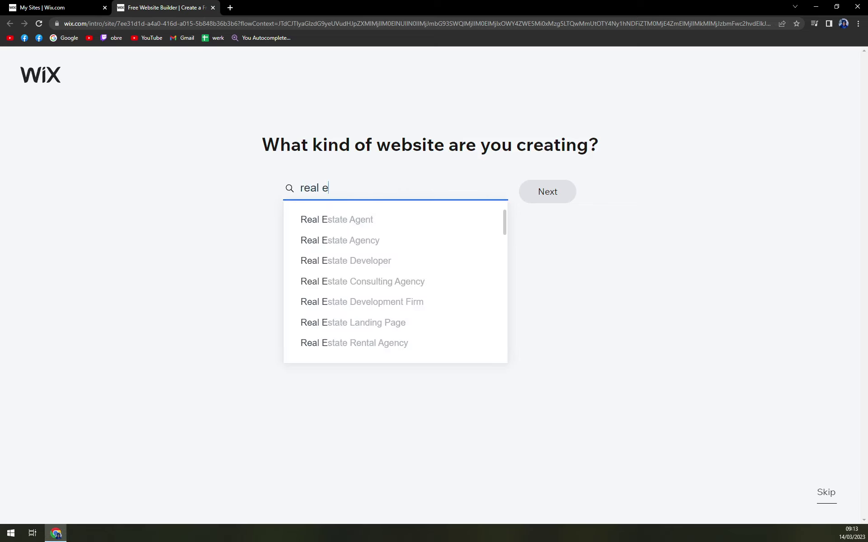
{"action": "type", "text": "state"}
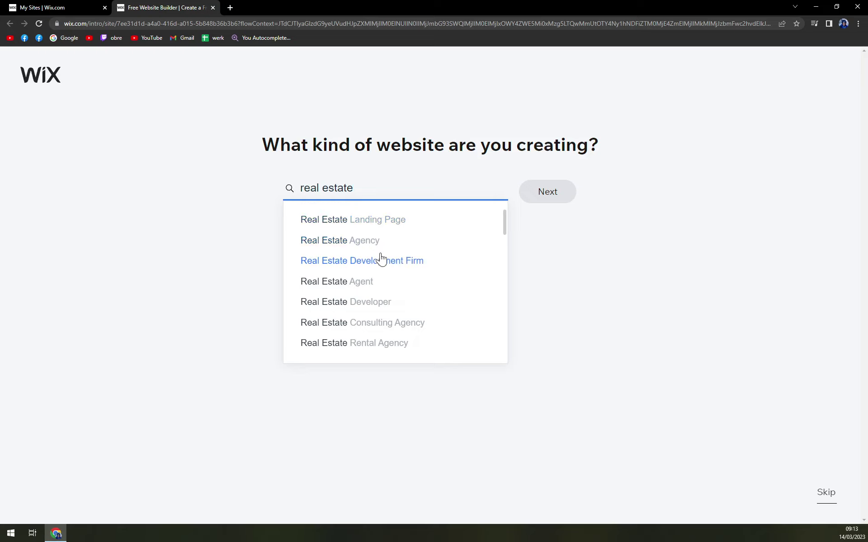
{"action": "scroll", "coordinate": [404, 285], "scroll_direction": "down", "scroll_amount": 1}
{"action": "scroll", "coordinate": [405, 286], "scroll_direction": "down", "scroll_amount": 1}
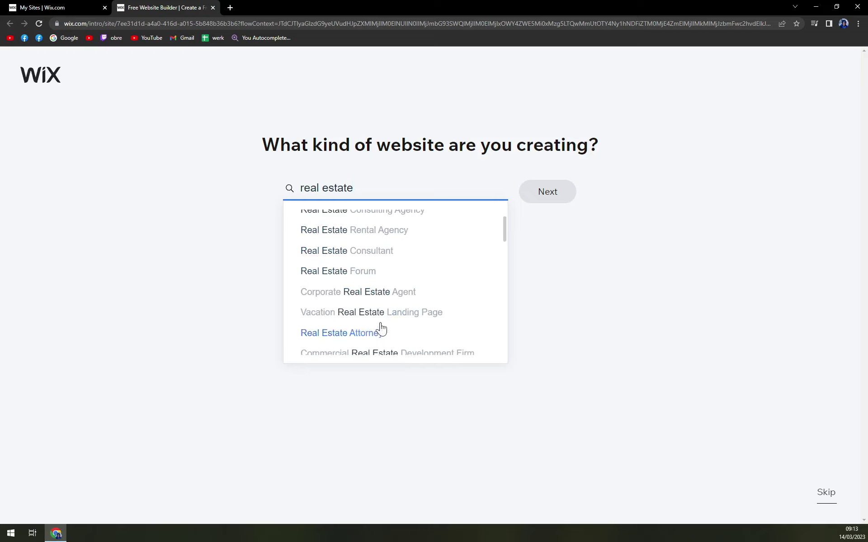
{"action": "scroll", "coordinate": [389, 300], "scroll_direction": "down", "scroll_amount": 1}
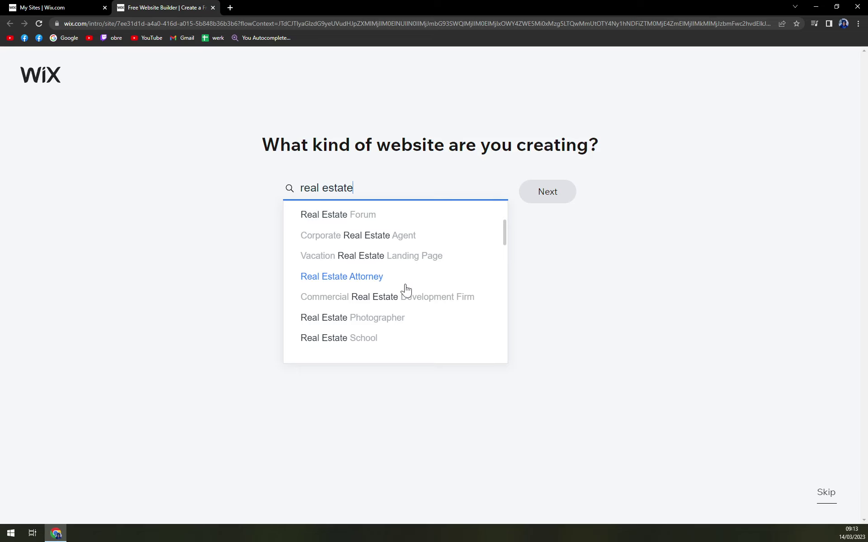
{"action": "scroll", "coordinate": [413, 325], "scroll_direction": "down", "scroll_amount": 2}
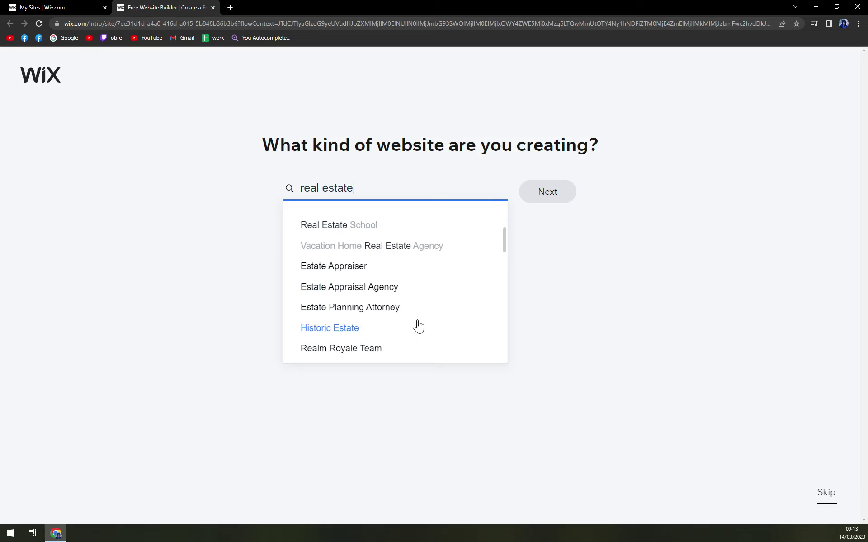
{"action": "scroll", "coordinate": [416, 324], "scroll_direction": "up", "scroll_amount": 5}
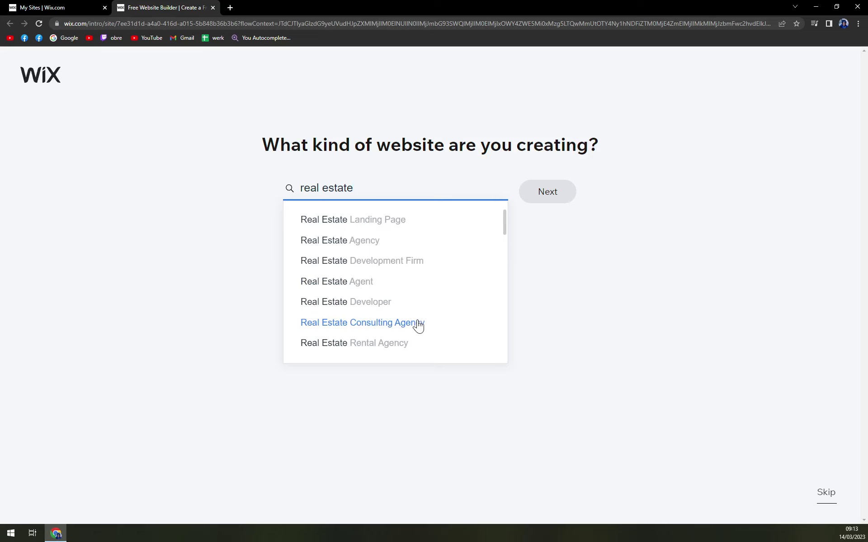
{"action": "left_click", "coordinate": [361, 231]}
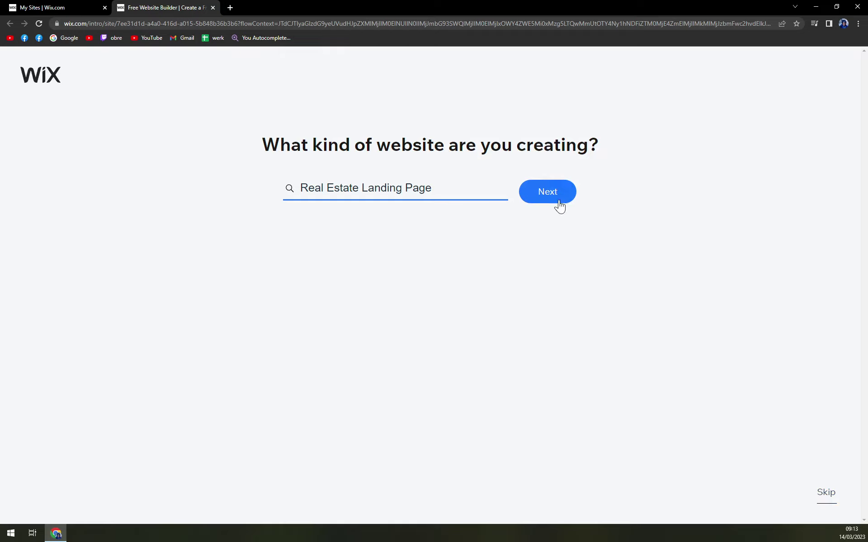
{"action": "left_click", "coordinate": [540, 201]}
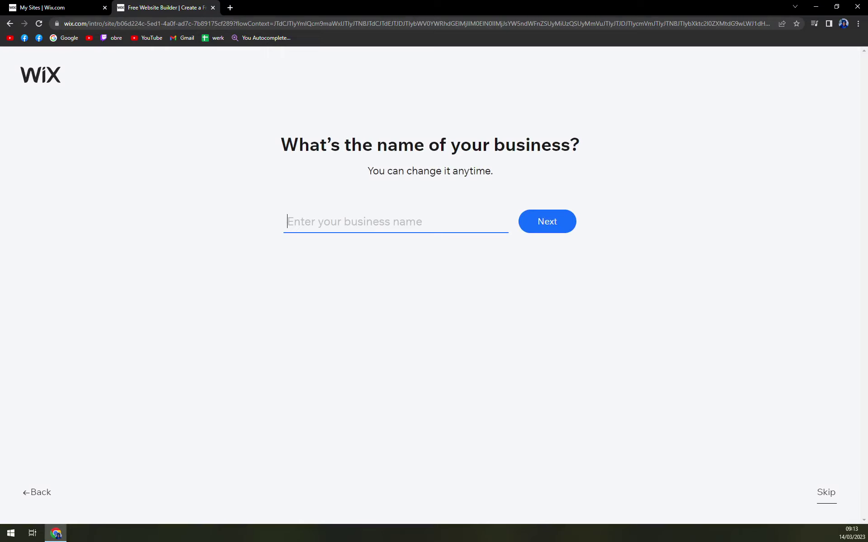
Enter 'mstoneestate' as the business name and continue.
{"action": "type", "text": "msttone"}
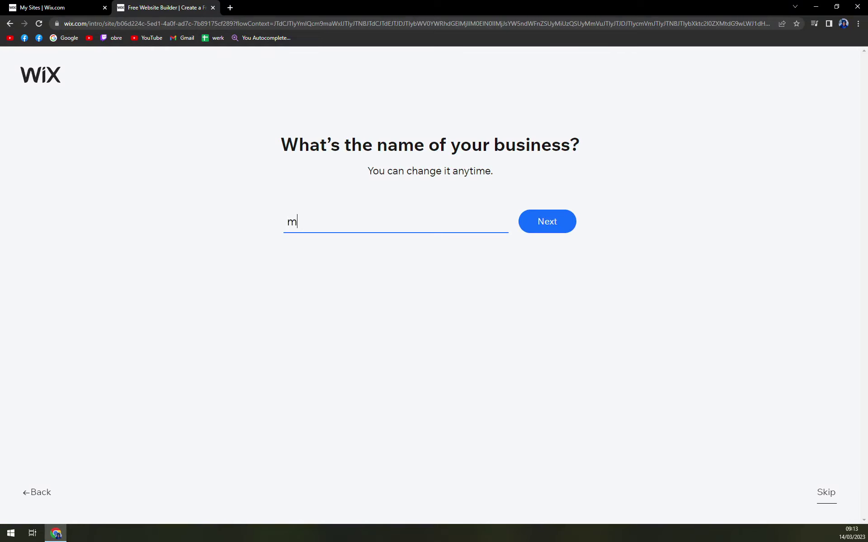
{"action": "key", "text": "BackSpace"}
{"action": "key", "text": "BackSpace"}
{"action": "key", "text": "BackSpace"}
{"action": "key", "text": "BackSpace"}
{"action": "type", "text": "t"}
{"action": "key", "text": "BackSpace"}
{"action": "type", "text": "oneestate"}
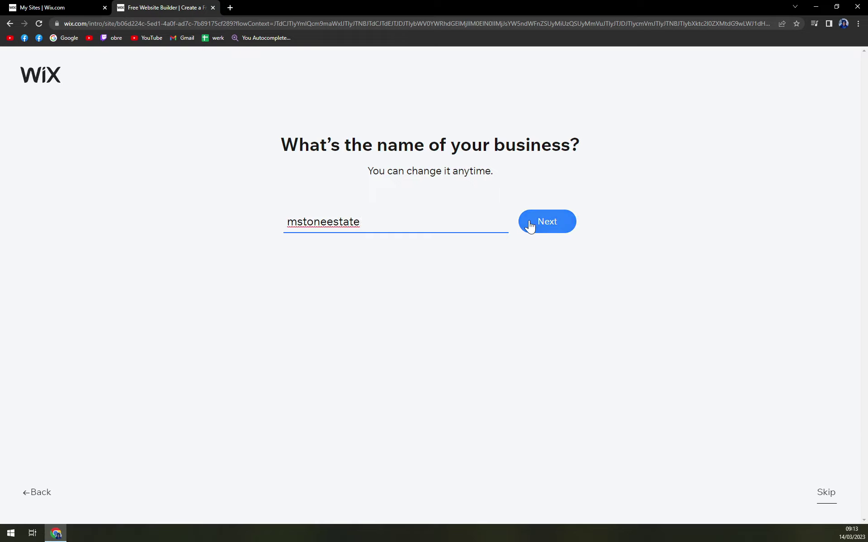
{"action": "left_click", "coordinate": [545, 226]}
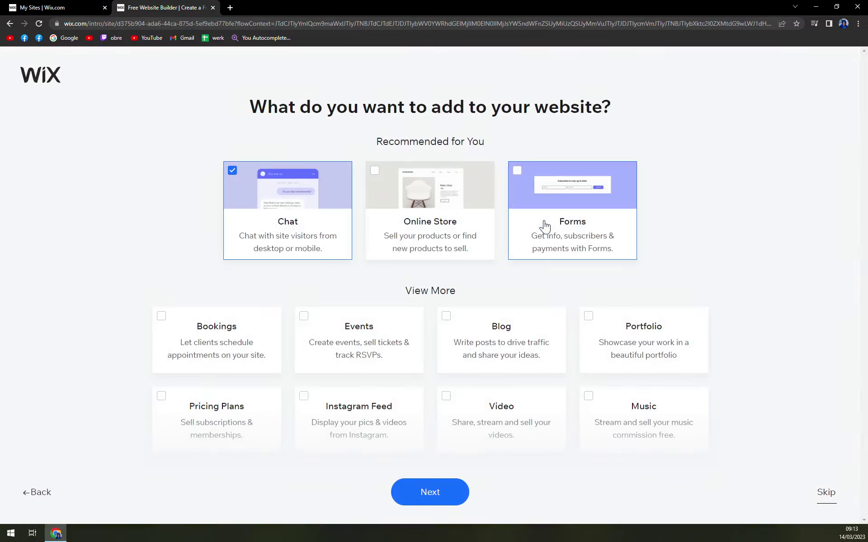
Add Forms and Bookings alongside the preselected Chat feature and confirm the selection.
{"action": "scroll", "coordinate": [233, 217], "scroll_direction": "down", "scroll_amount": 1}
{"action": "scroll", "coordinate": [233, 217], "scroll_direction": "down", "scroll_amount": 3}
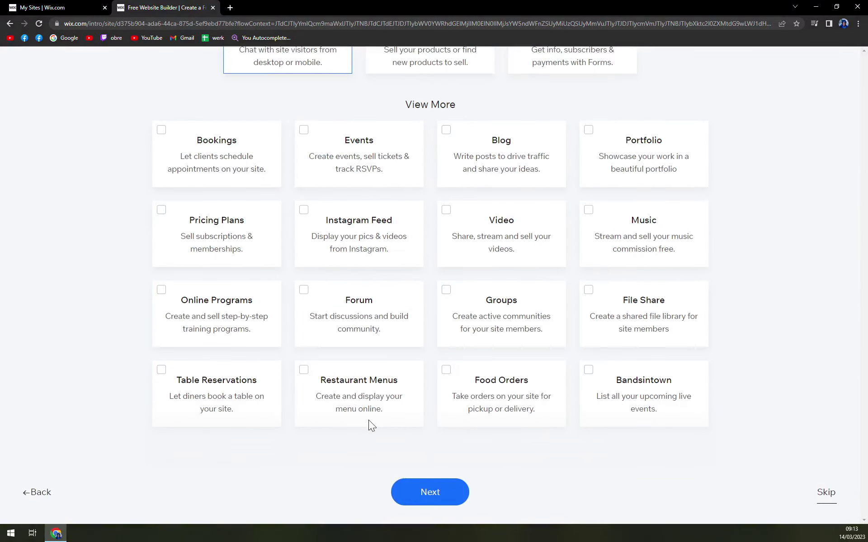
{"action": "scroll", "coordinate": [190, 265], "scroll_direction": "up", "scroll_amount": 4}
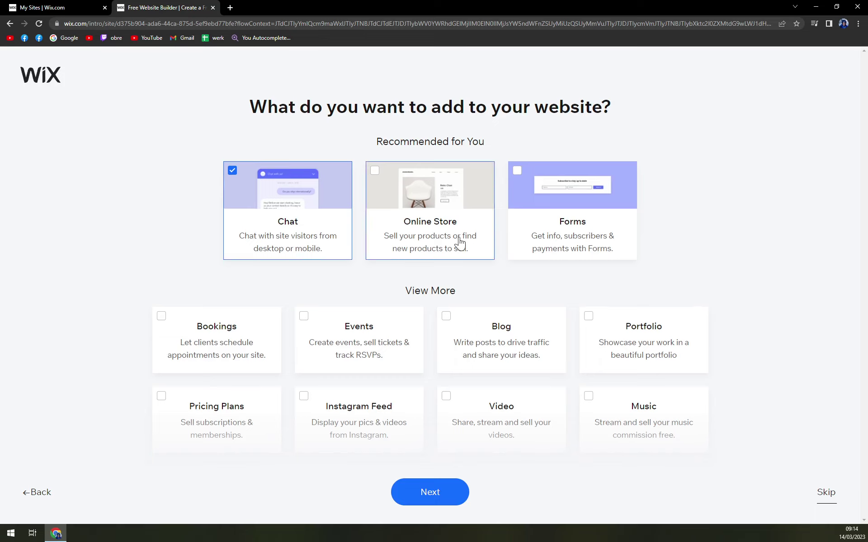
{"action": "left_click", "coordinate": [573, 248]}
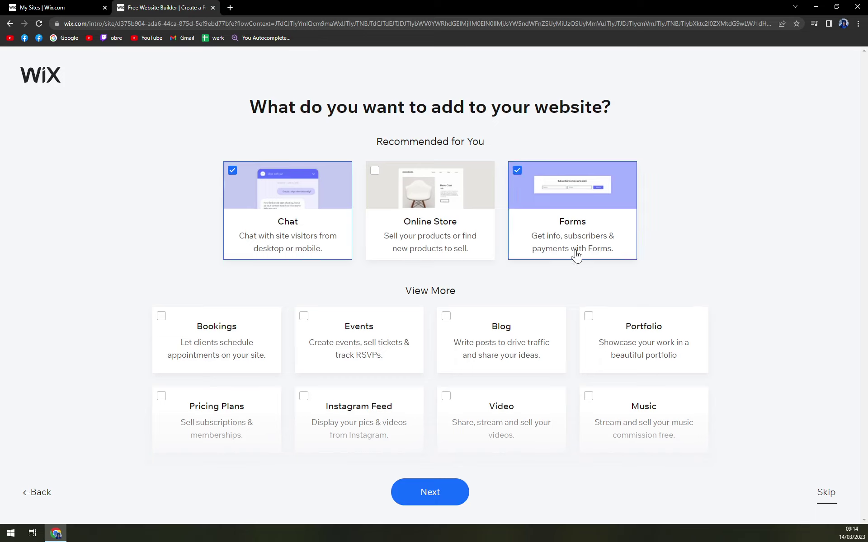
{"action": "scroll", "coordinate": [602, 233], "scroll_direction": "down", "scroll_amount": 1}
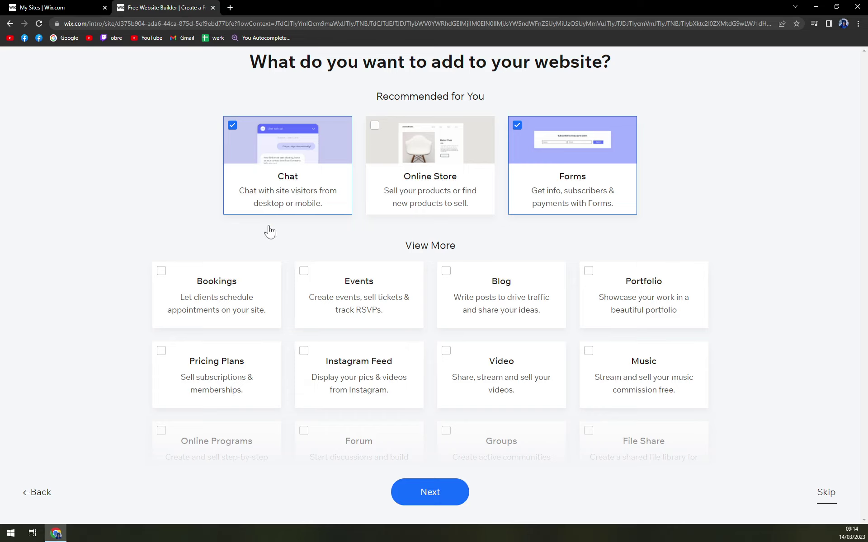
{"action": "scroll", "coordinate": [226, 294], "scroll_direction": "down", "scroll_amount": 2}
{"action": "left_click", "coordinate": [226, 224]}
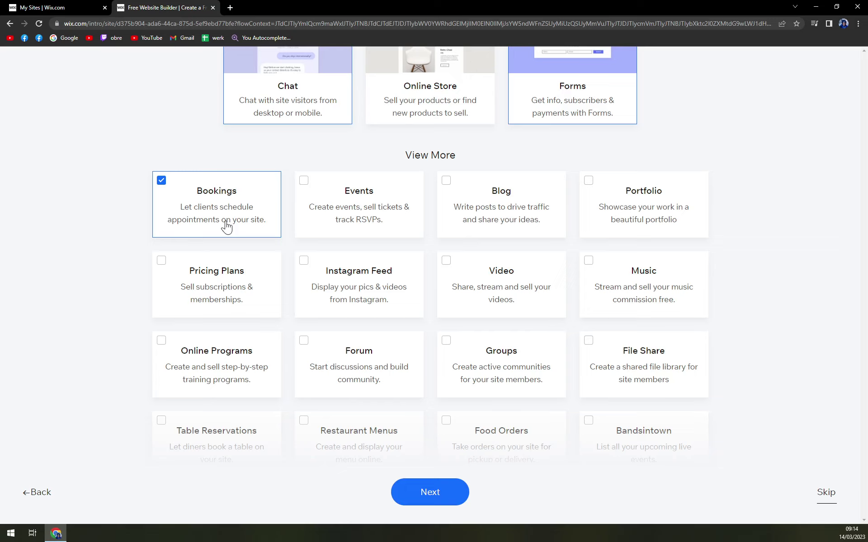
{"action": "scroll", "coordinate": [337, 122], "scroll_direction": "down", "scroll_amount": 1}
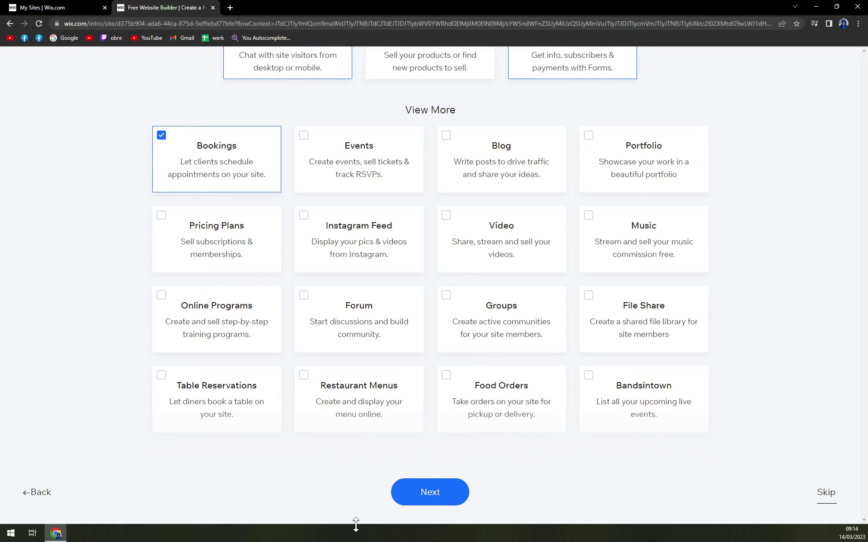
{"action": "scroll", "coordinate": [291, 275], "scroll_direction": "down", "scroll_amount": 1}
{"action": "scroll", "coordinate": [385, 320], "scroll_direction": "up", "scroll_amount": 3}
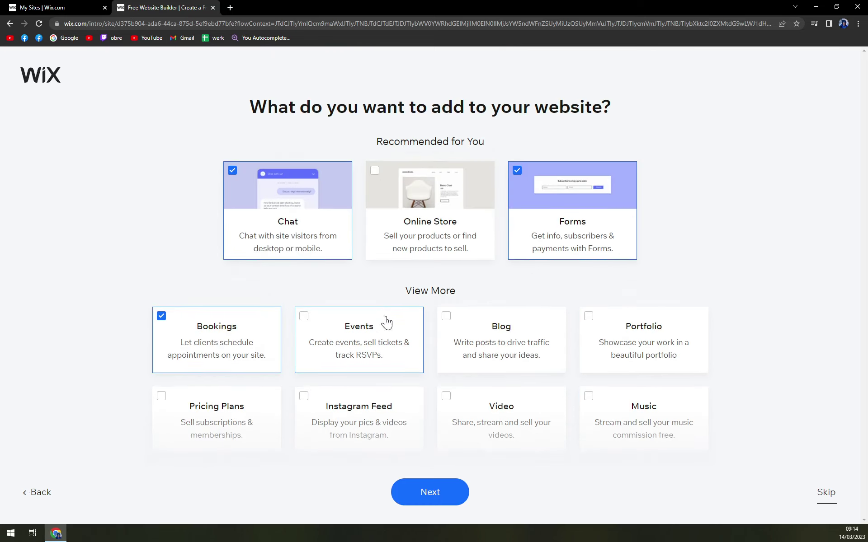
{"action": "scroll", "coordinate": [384, 320], "scroll_direction": "down", "scroll_amount": 3}
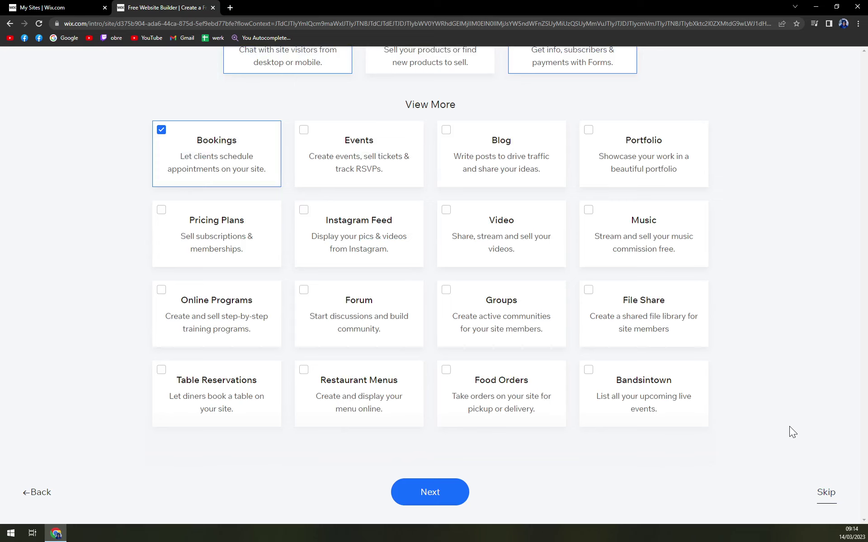
{"action": "scroll", "coordinate": [698, 402], "scroll_direction": "up", "scroll_amount": 3}
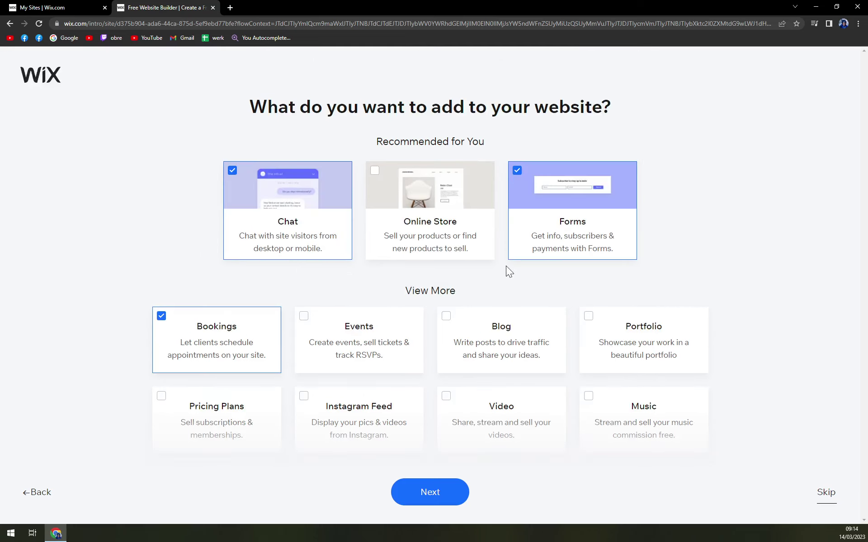
{"action": "scroll", "coordinate": [570, 264], "scroll_direction": "down", "scroll_amount": 4}
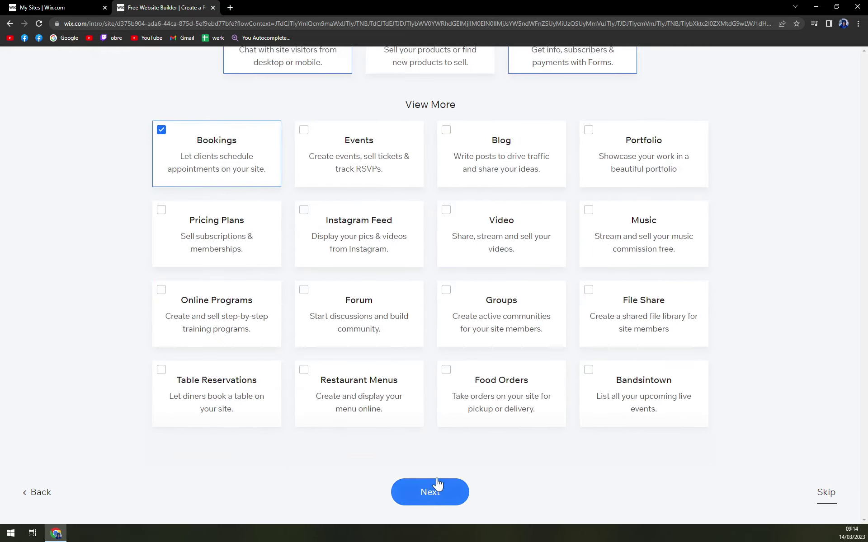
{"action": "left_click", "coordinate": [437, 485]}
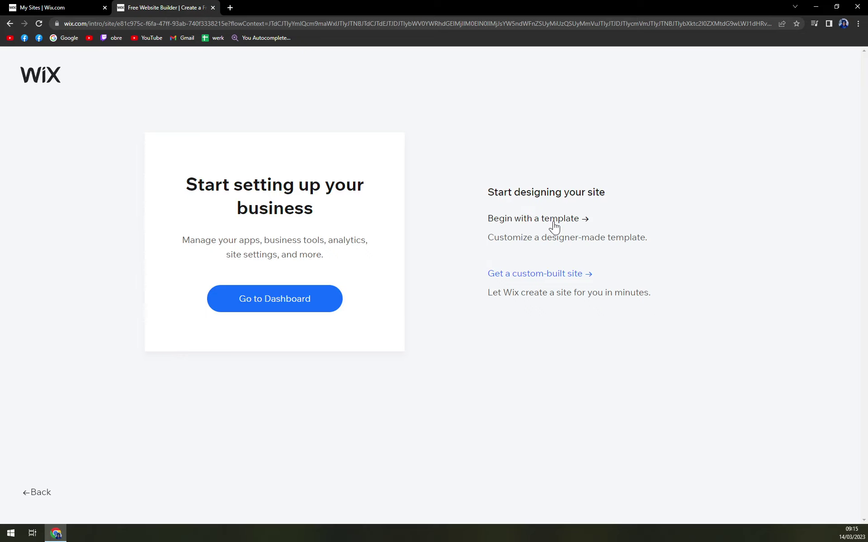
{"action": "left_click", "coordinate": [554, 225]}
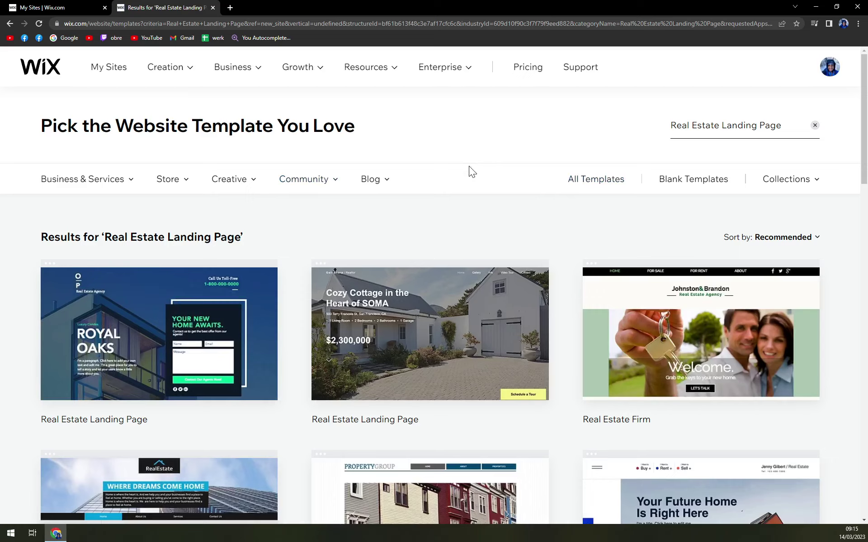
{"action": "scroll", "coordinate": [207, 281], "scroll_direction": "down", "scroll_amount": 5}
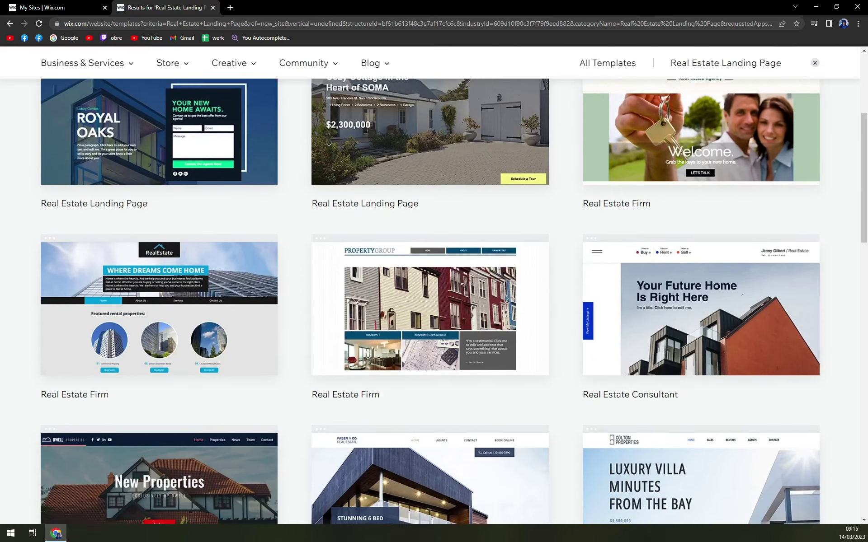
{"action": "scroll", "coordinate": [292, 244], "scroll_direction": "down", "scroll_amount": 6}
{"action": "scroll", "coordinate": [292, 242], "scroll_direction": "down", "scroll_amount": 3}
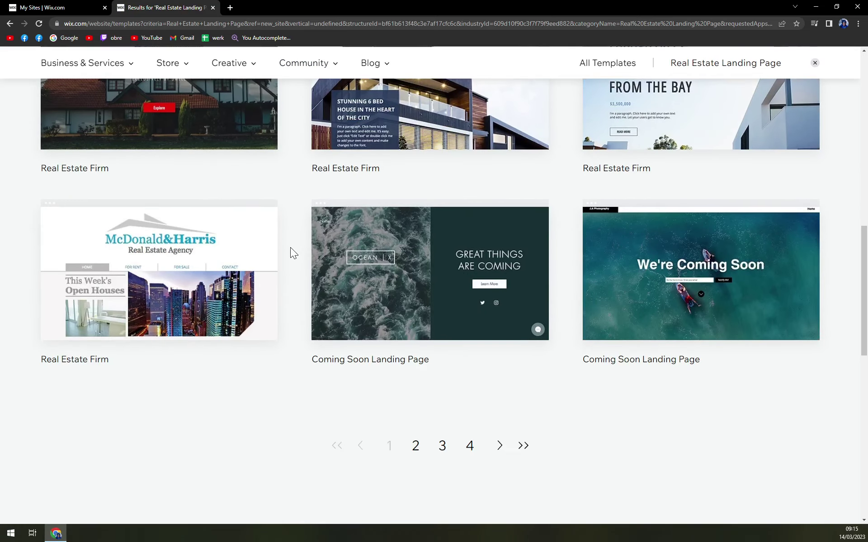
{"action": "scroll", "coordinate": [290, 248], "scroll_direction": "up", "scroll_amount": 10}
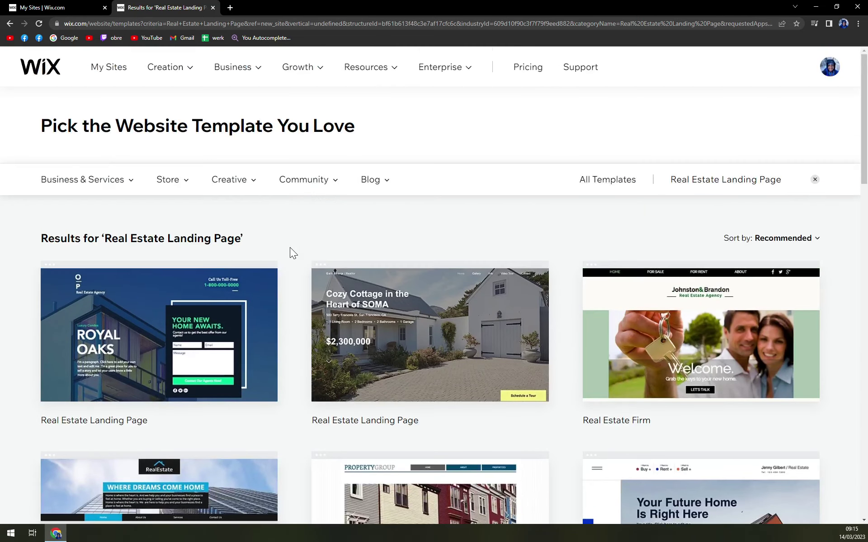
{"action": "scroll", "coordinate": [290, 253], "scroll_direction": "down", "scroll_amount": 1}
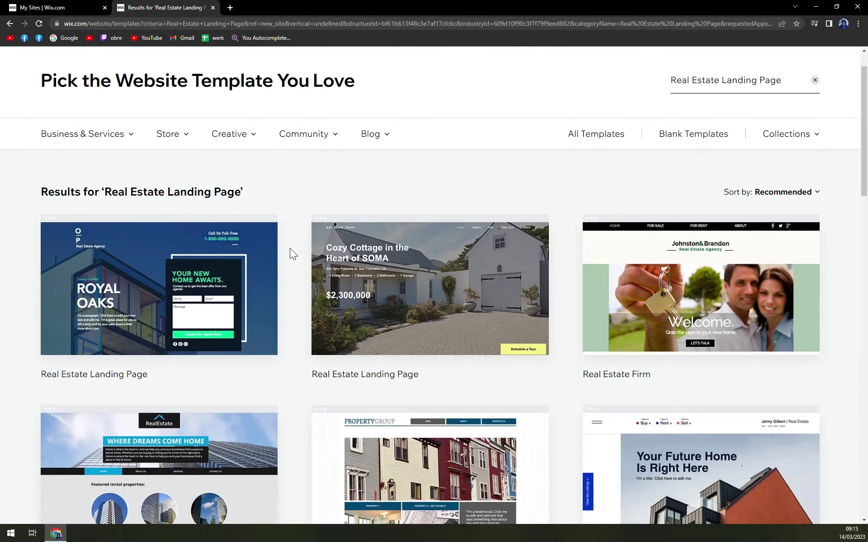
{"action": "scroll", "coordinate": [337, 194], "scroll_direction": "down", "scroll_amount": 2}
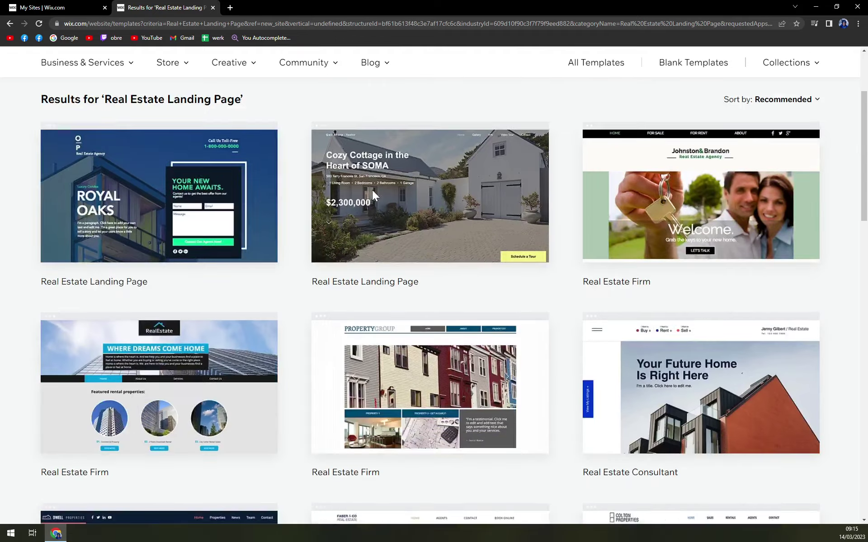
{"action": "scroll", "coordinate": [372, 195], "scroll_direction": "down", "scroll_amount": 5}
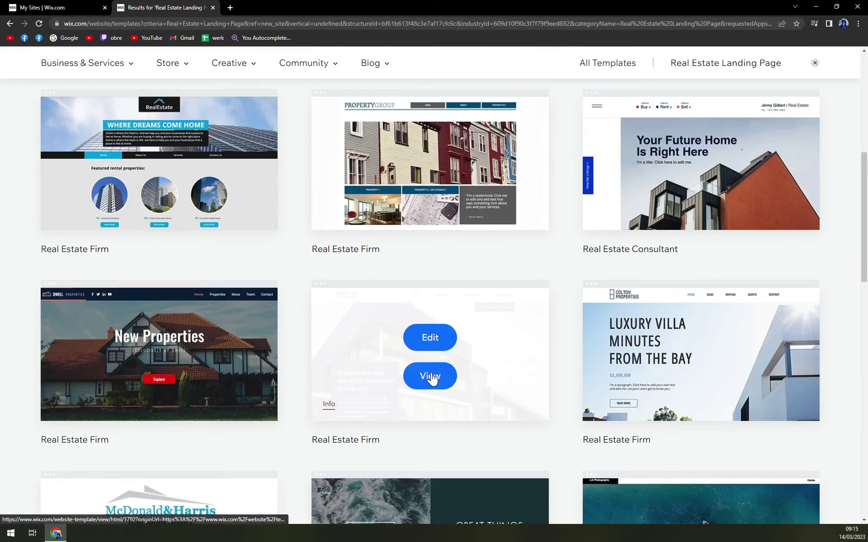
{"action": "scroll", "coordinate": [452, 365], "scroll_direction": "down", "scroll_amount": 1}
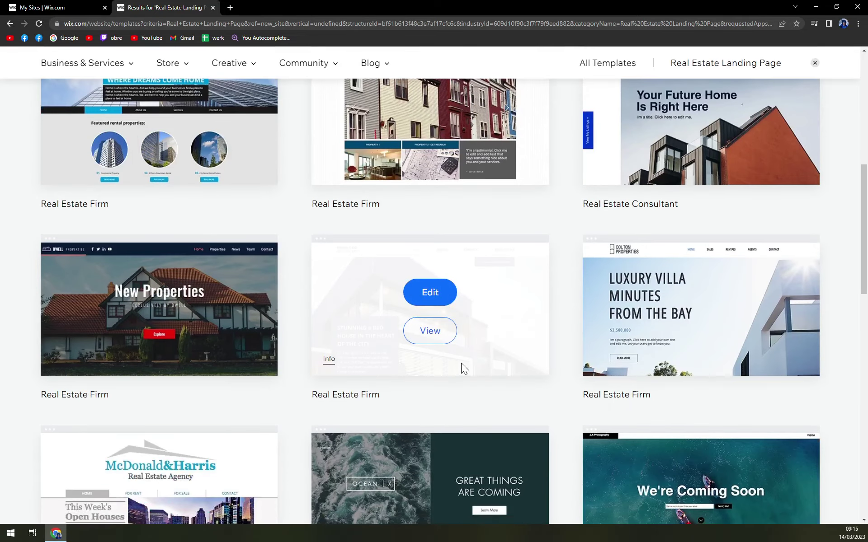
{"action": "scroll", "coordinate": [461, 362], "scroll_direction": "up", "scroll_amount": 4}
{"action": "scroll", "coordinate": [461, 362], "scroll_direction": "down", "scroll_amount": 2}
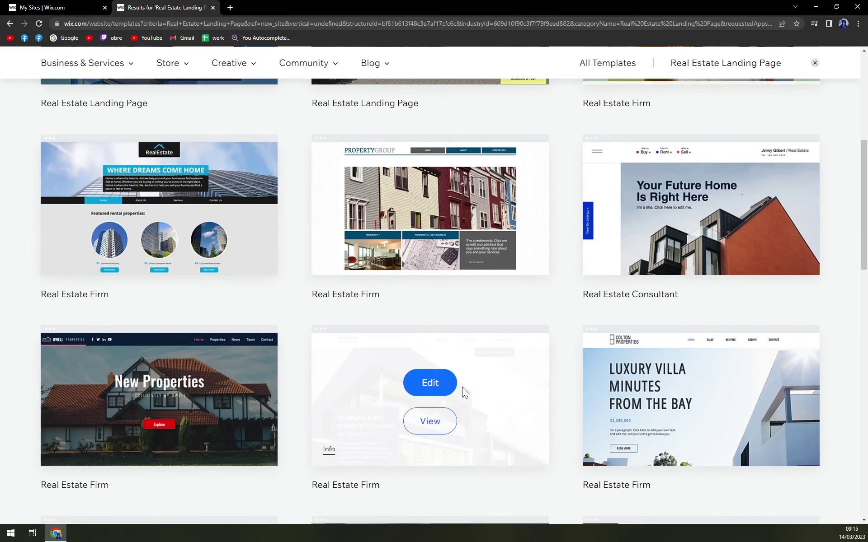
{"action": "scroll", "coordinate": [470, 394], "scroll_direction": "down", "scroll_amount": 4}
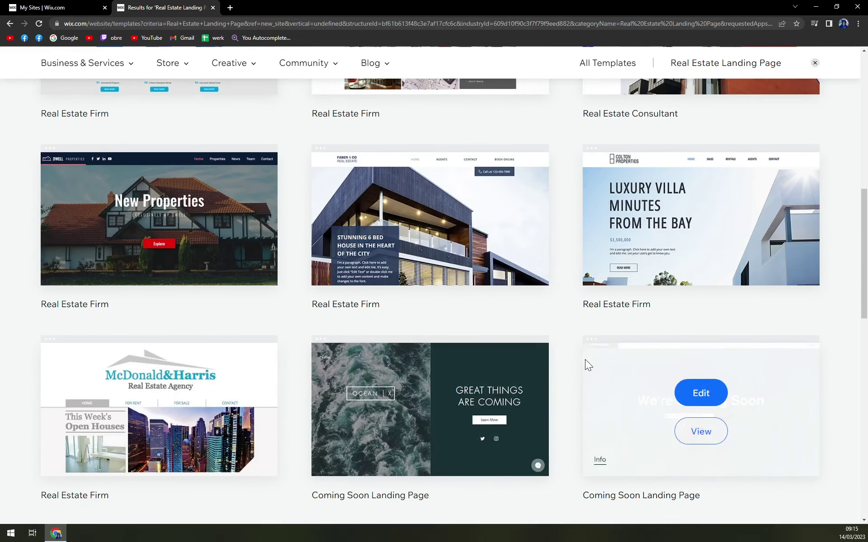
{"action": "scroll", "coordinate": [559, 357], "scroll_direction": "down", "scroll_amount": 2}
{"action": "scroll", "coordinate": [559, 357], "scroll_direction": "up", "scroll_amount": 4}
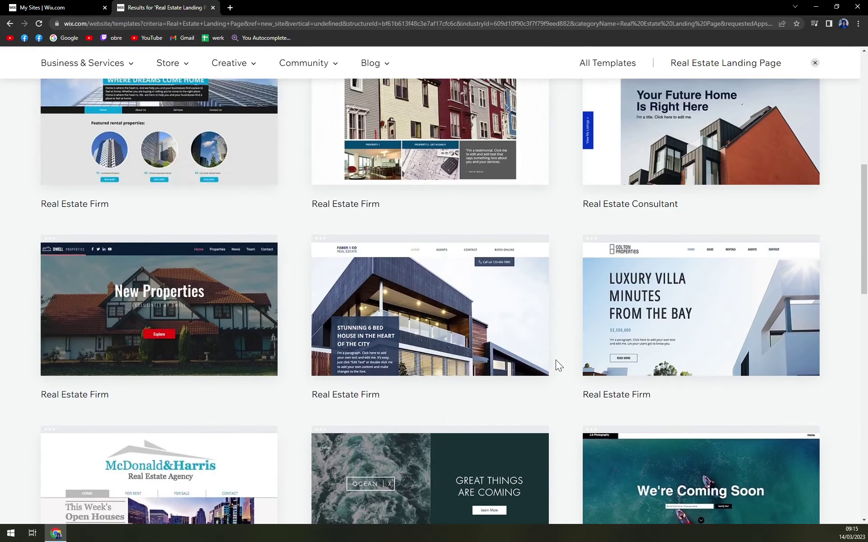
{"action": "left_click", "coordinate": [171, 331]}
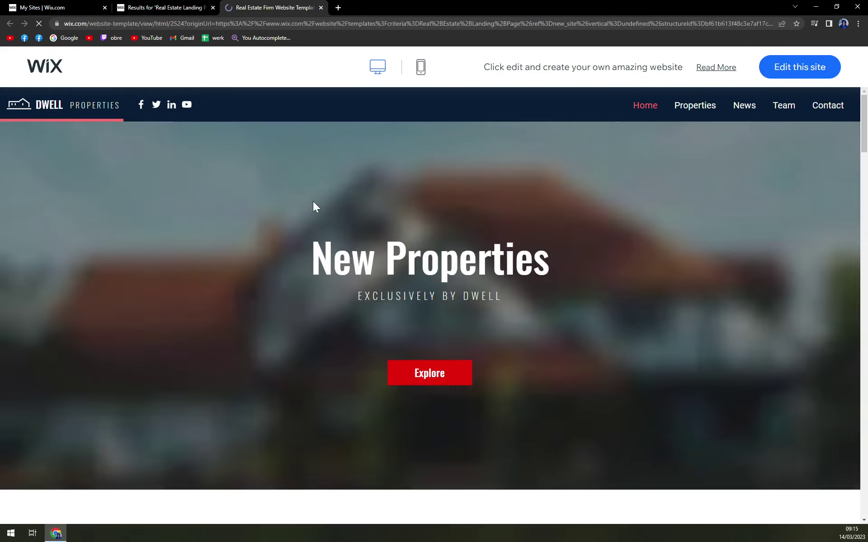
{"action": "scroll", "coordinate": [466, 312], "scroll_direction": "down", "scroll_amount": 15}
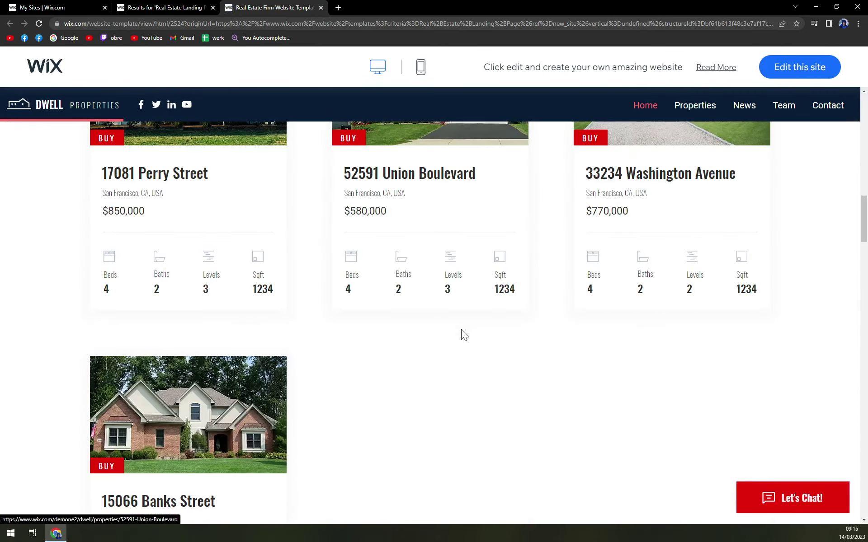
{"action": "scroll", "coordinate": [461, 335], "scroll_direction": "down", "scroll_amount": 1}
{"action": "scroll", "coordinate": [228, 197], "scroll_direction": "up", "scroll_amount": 5}
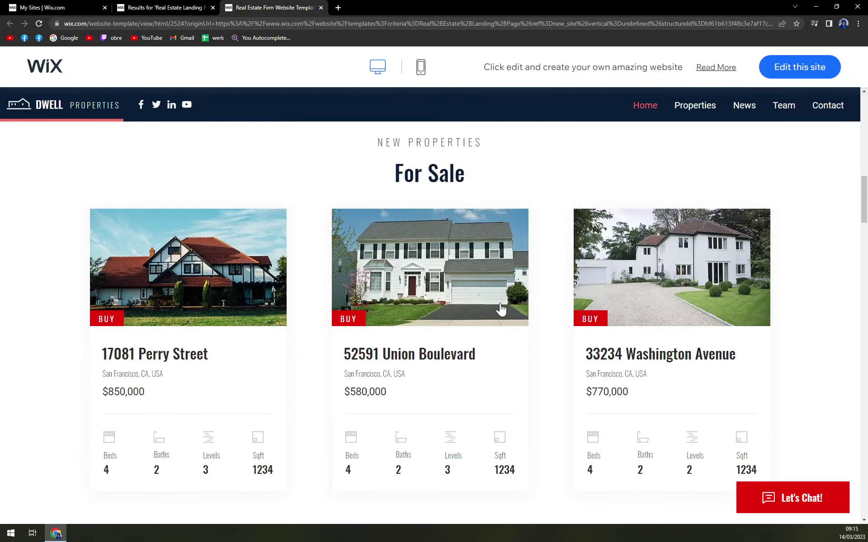
{"action": "scroll", "coordinate": [668, 300], "scroll_direction": "down", "scroll_amount": 10}
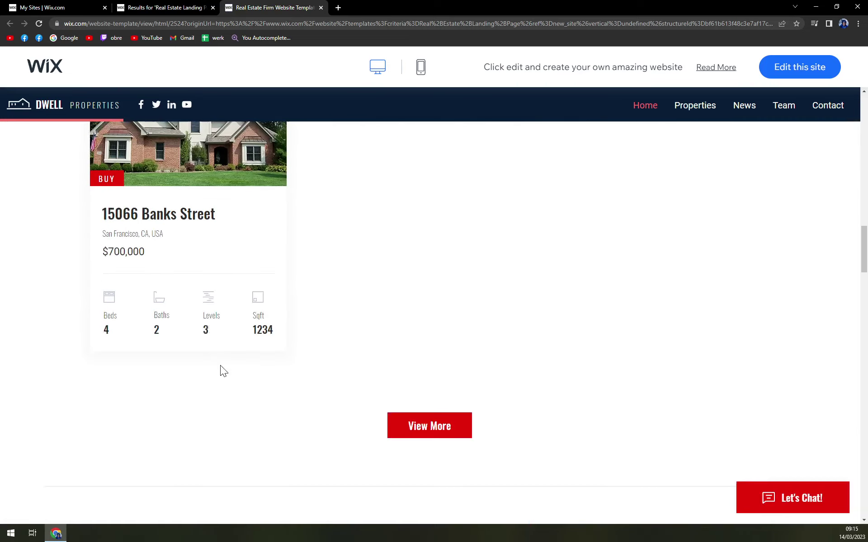
{"action": "scroll", "coordinate": [465, 386], "scroll_direction": "down", "scroll_amount": 15}
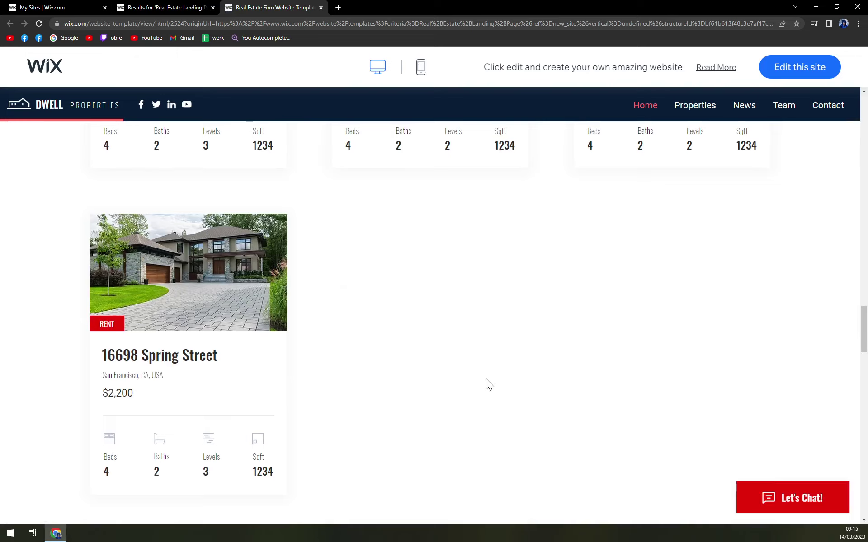
{"action": "scroll", "coordinate": [486, 380], "scroll_direction": "up", "scroll_amount": 9}
{"action": "left_click", "coordinate": [321, 8]}
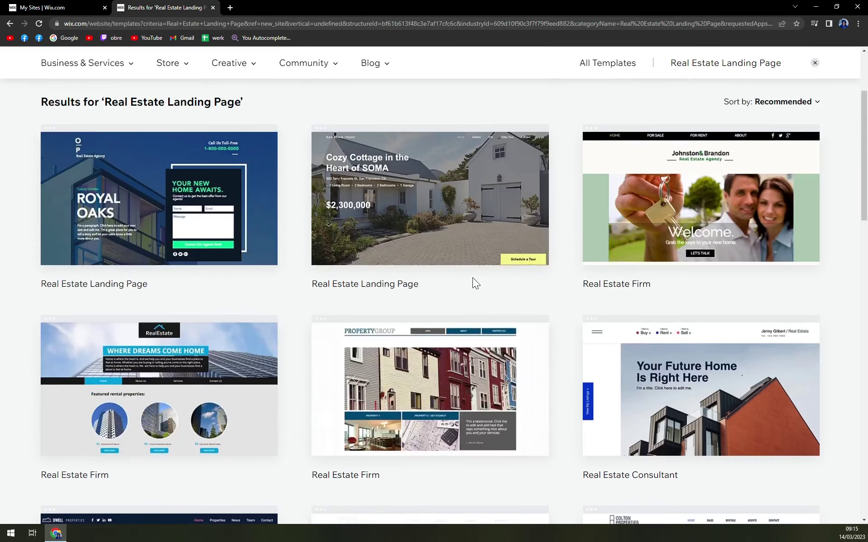
{"action": "scroll", "coordinate": [472, 277], "scroll_direction": "up", "scroll_amount": 3}
{"action": "left_click", "coordinate": [421, 359]}
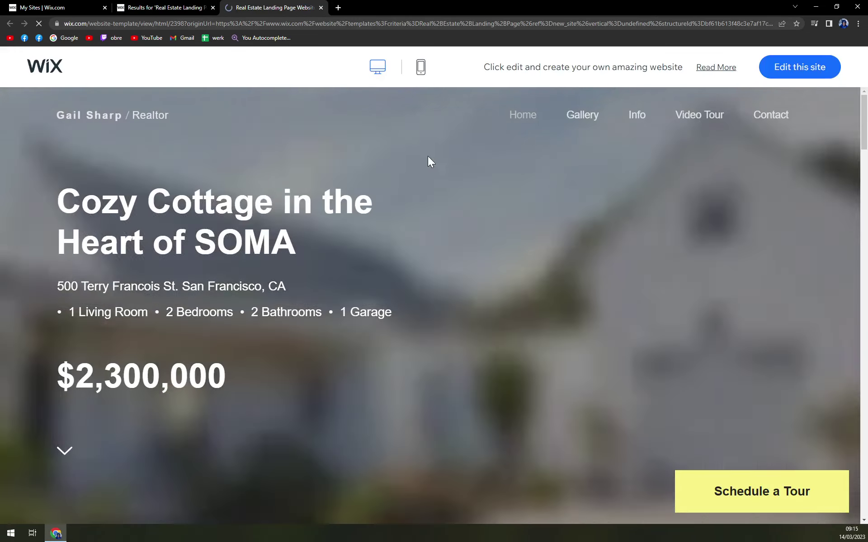
{"action": "scroll", "coordinate": [443, 205], "scroll_direction": "down", "scroll_amount": 15}
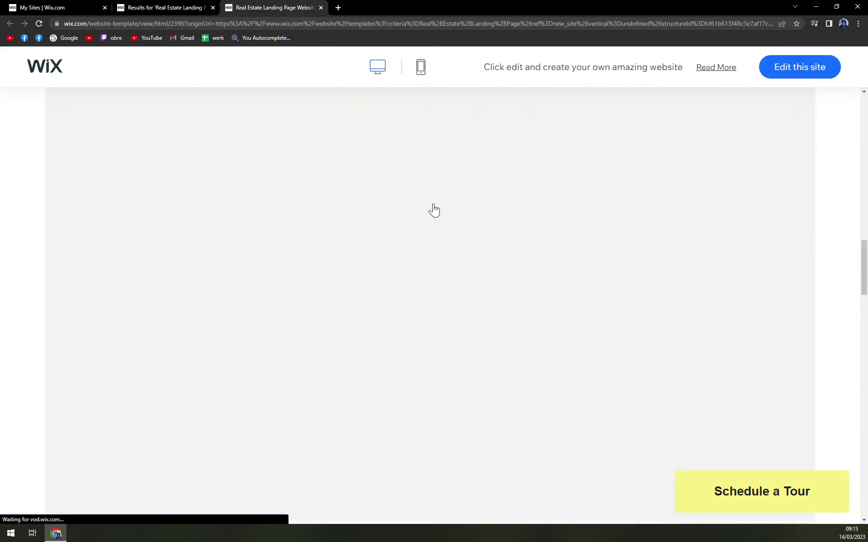
{"action": "scroll", "coordinate": [434, 211], "scroll_direction": "down", "scroll_amount": 20}
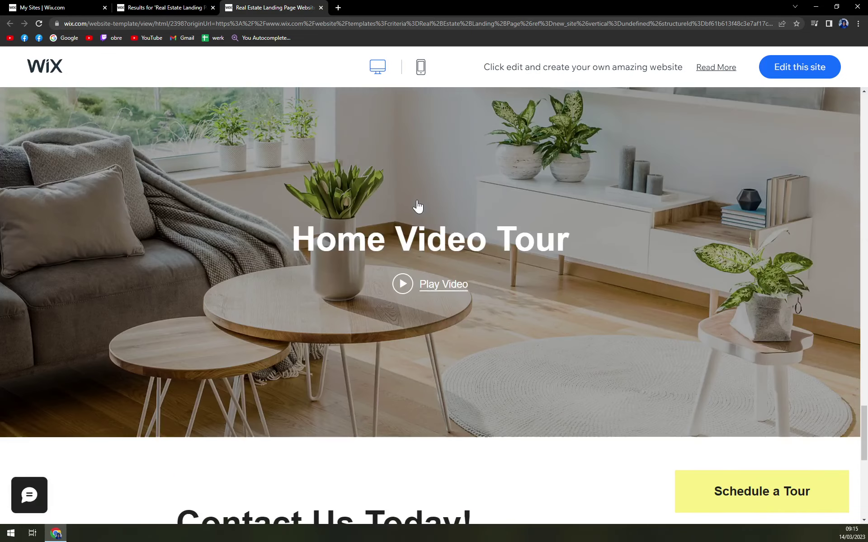
{"action": "scroll", "coordinate": [418, 206], "scroll_direction": "down", "scroll_amount": 8}
{"action": "scroll", "coordinate": [415, 203], "scroll_direction": "up", "scroll_amount": 15}
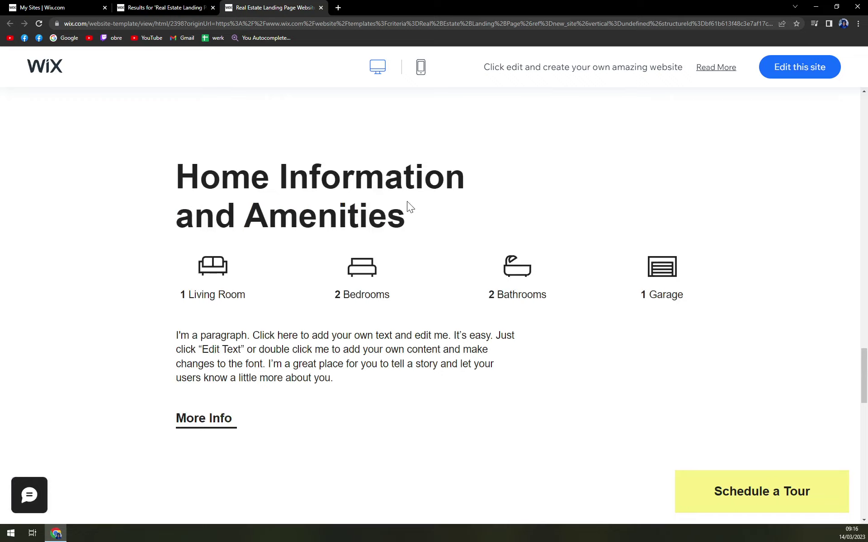
{"action": "scroll", "coordinate": [406, 201], "scroll_direction": "up", "scroll_amount": 15}
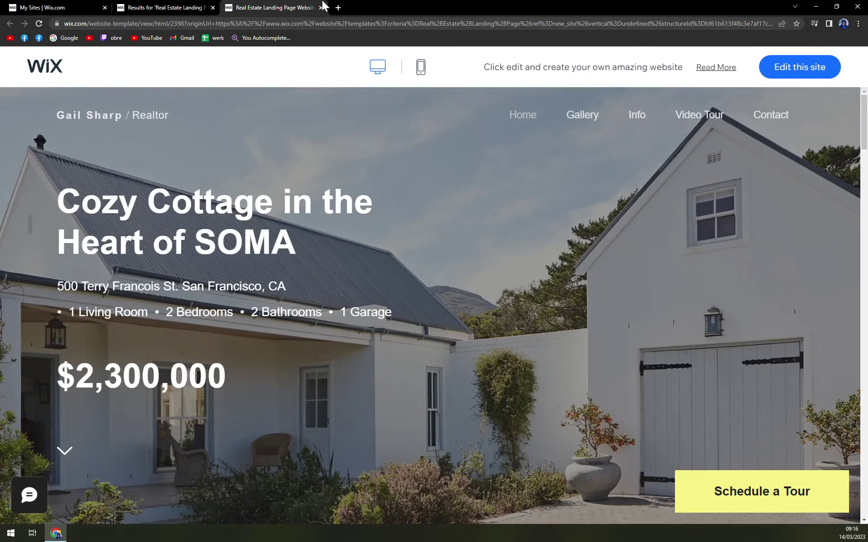
{"action": "left_click", "coordinate": [320, 7]}
{"action": "mouse_move", "coordinate": [429, 325]}
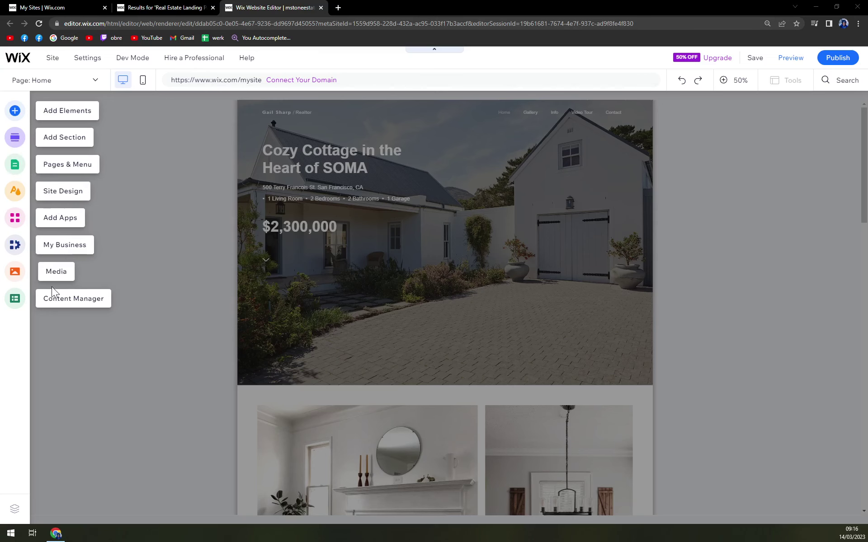
Scroll to the Gallery section and open, then close, its Quick Edit panel.
{"action": "scroll", "coordinate": [243, 352], "scroll_direction": "down", "scroll_amount": 3}
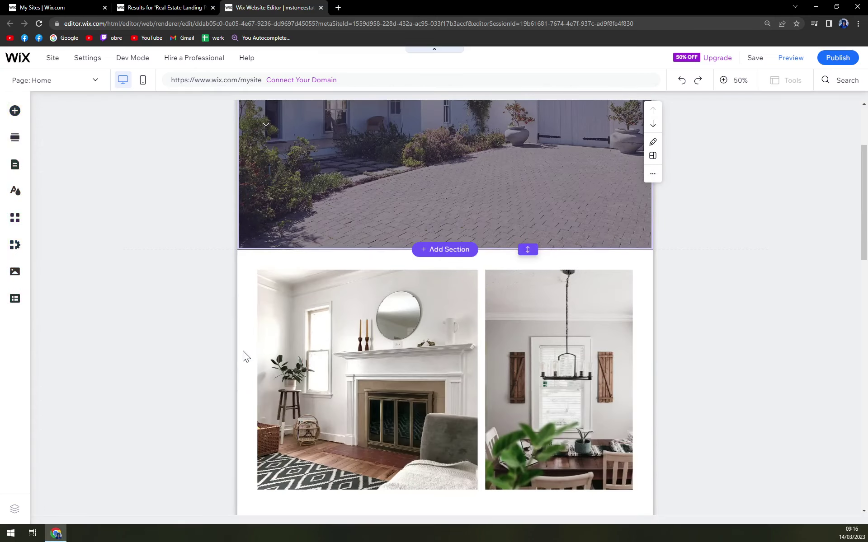
{"action": "scroll", "coordinate": [293, 372], "scroll_direction": "up", "scroll_amount": 3}
{"action": "scroll", "coordinate": [633, 239], "scroll_direction": "down", "scroll_amount": 3}
{"action": "scroll", "coordinate": [579, 314], "scroll_direction": "down", "scroll_amount": 10}
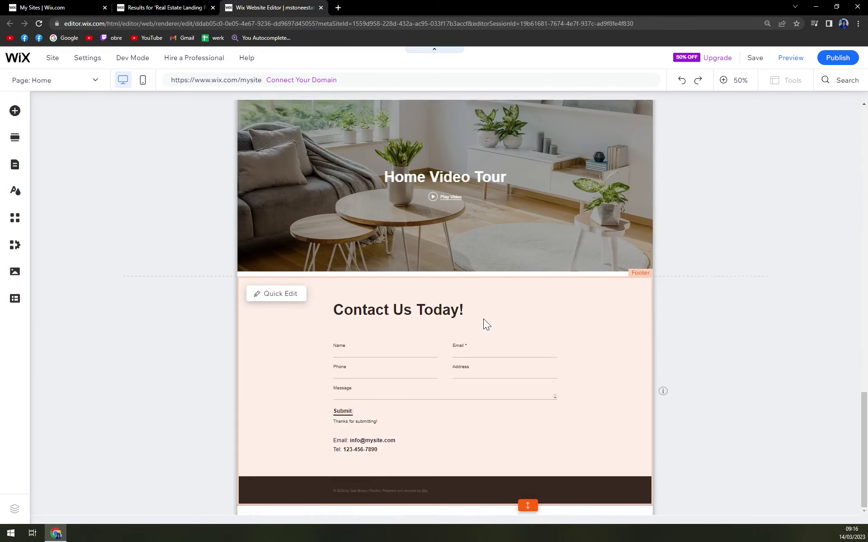
{"action": "scroll", "coordinate": [483, 318], "scroll_direction": "up", "scroll_amount": 15}
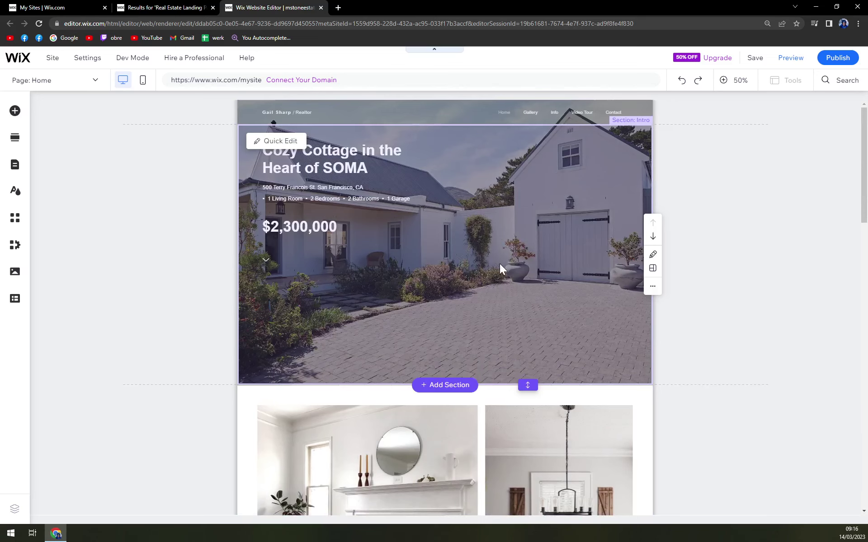
{"action": "scroll", "coordinate": [497, 239], "scroll_direction": "down", "scroll_amount": 2}
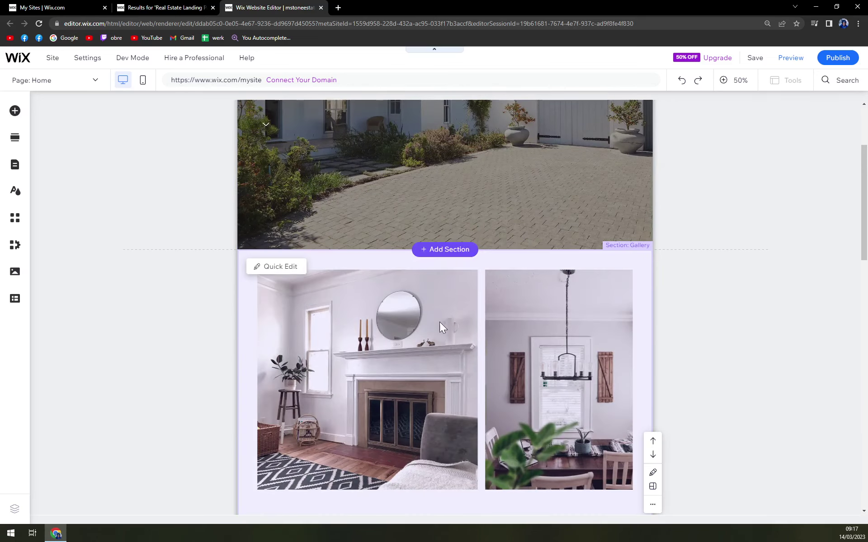
{"action": "scroll", "coordinate": [434, 329], "scroll_direction": "down", "scroll_amount": 3}
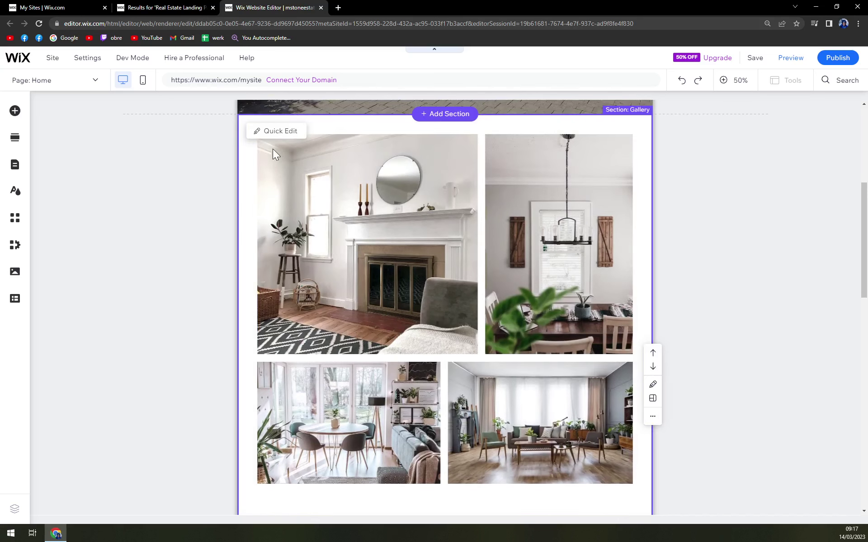
{"action": "left_click", "coordinate": [277, 131]}
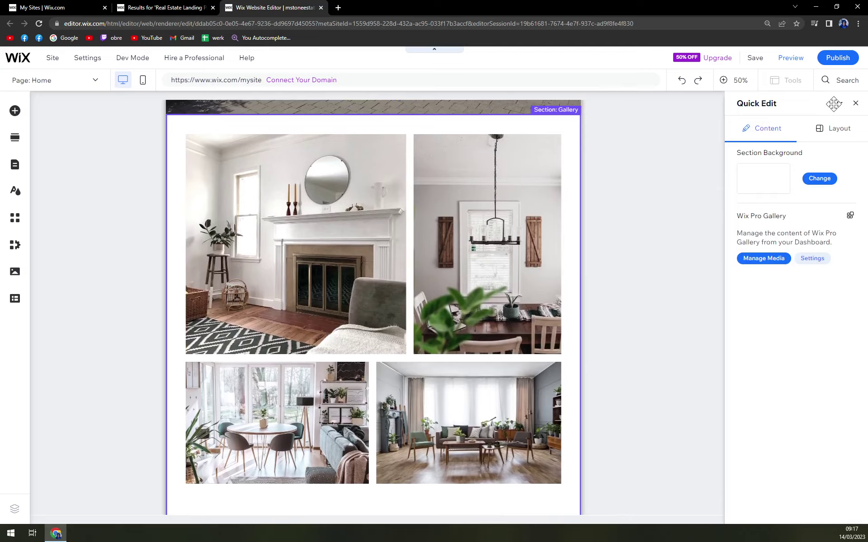
{"action": "left_click", "coordinate": [855, 103]}
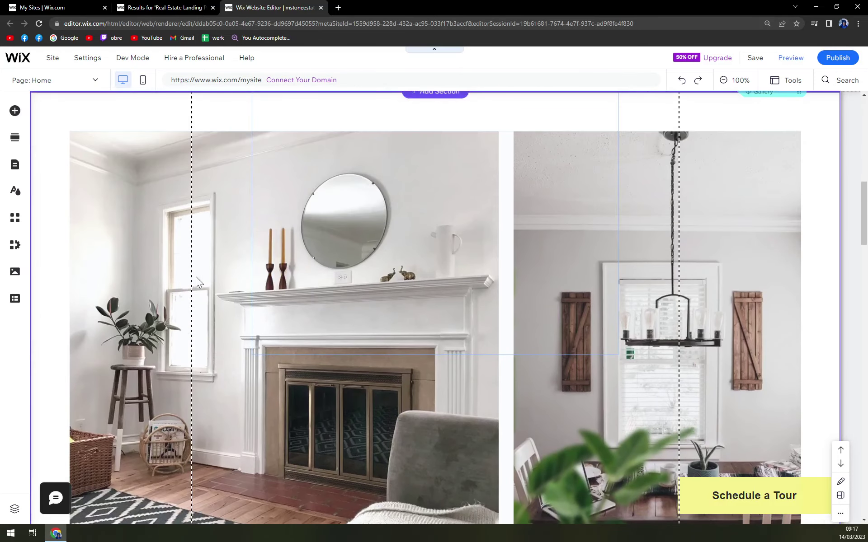
Select the Wix Pro Gallery showing the interior photos.
{"action": "left_click", "coordinate": [128, 269]}
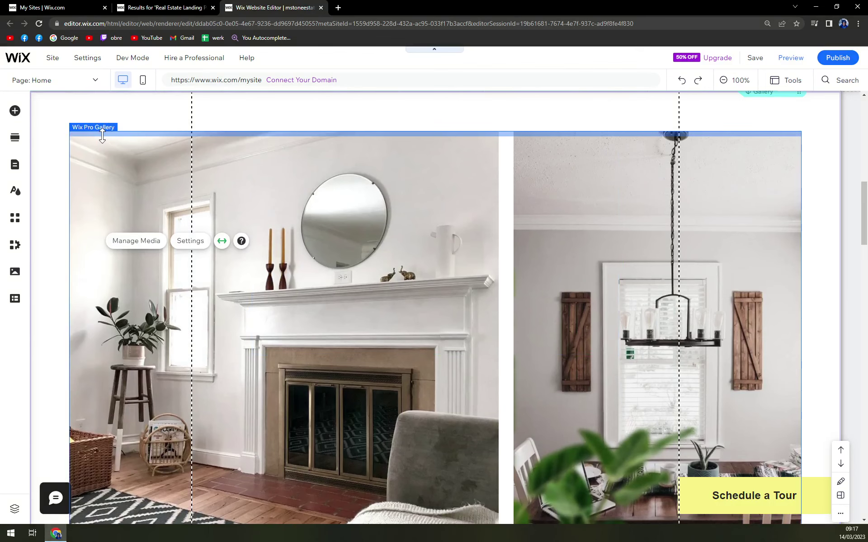
{"action": "scroll", "coordinate": [374, 297], "scroll_direction": "down", "scroll_amount": 1}
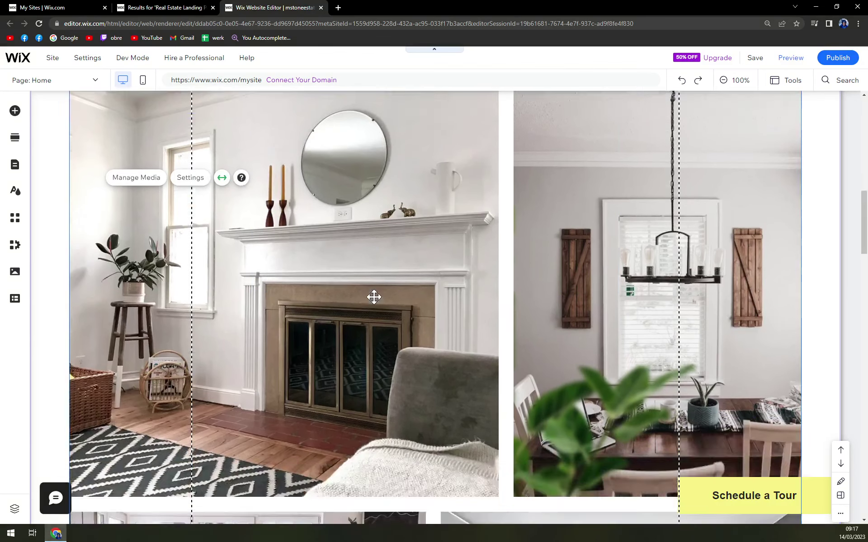
{"action": "scroll", "coordinate": [374, 297], "scroll_direction": "down", "scroll_amount": 7}
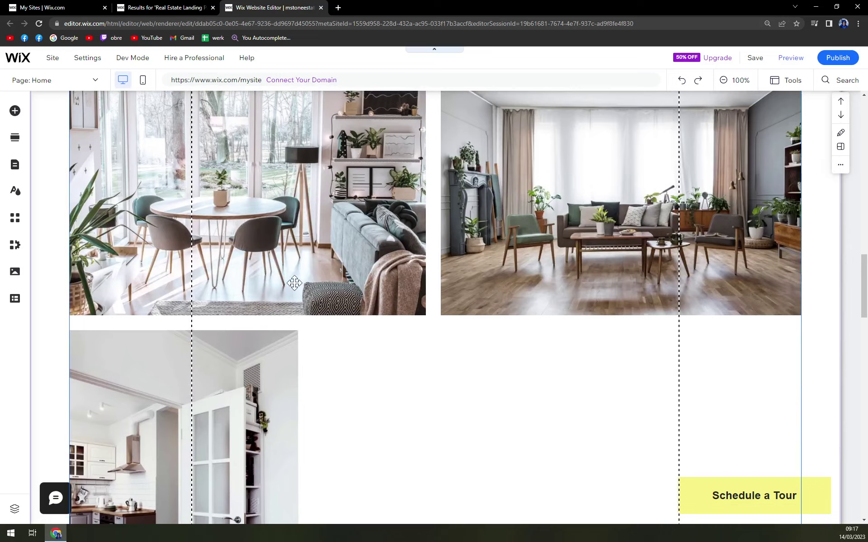
{"action": "scroll", "coordinate": [291, 288], "scroll_direction": "up", "scroll_amount": 7}
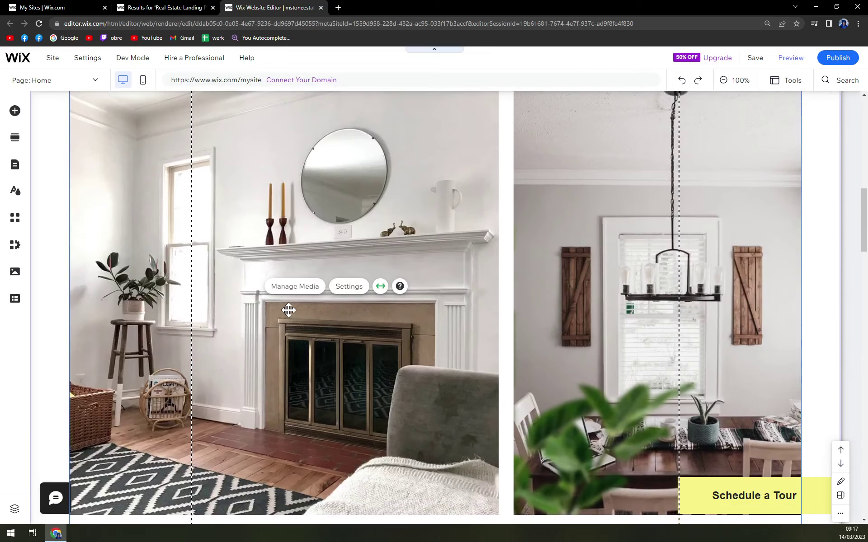
{"action": "scroll", "coordinate": [287, 324], "scroll_direction": "up", "scroll_amount": 2}
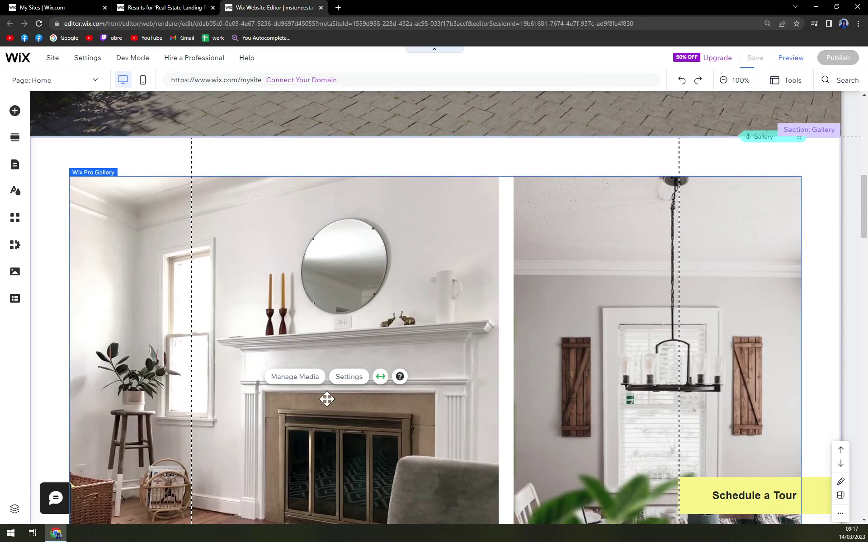
Open the gallery organizer and browse the media library's boards, trash and home.
{"action": "left_click", "coordinate": [296, 378]}
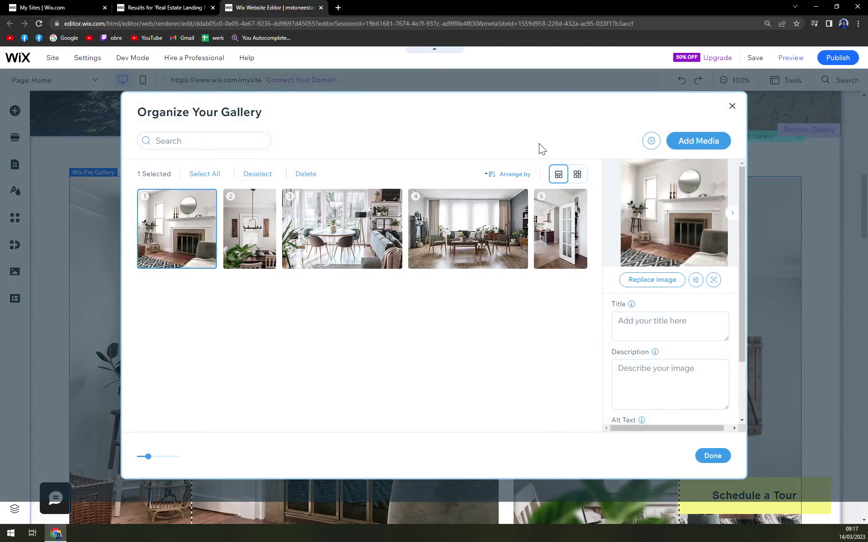
{"action": "left_click", "coordinate": [704, 143]}
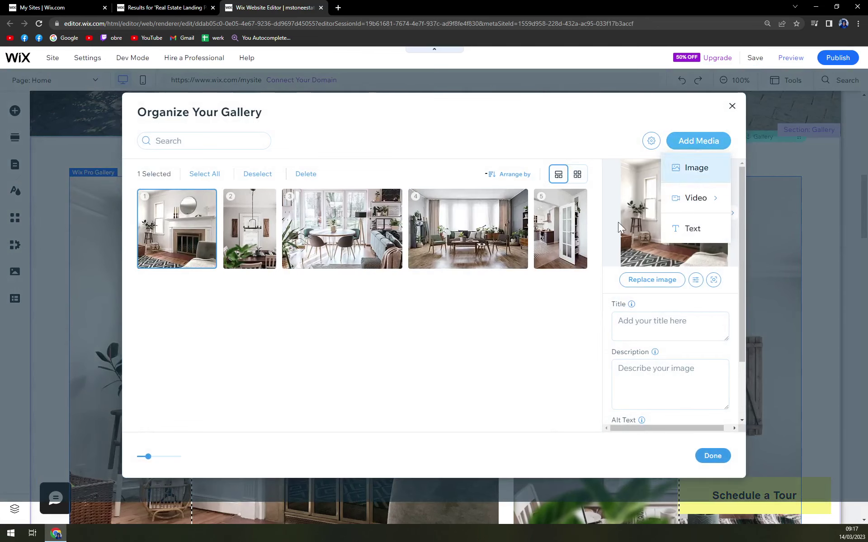
{"action": "left_click", "coordinate": [707, 201]}
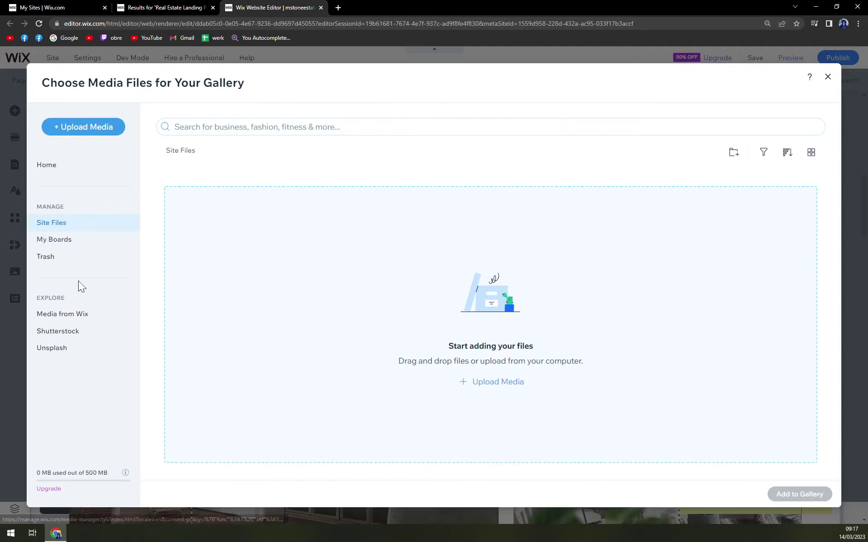
{"action": "left_click", "coordinate": [64, 242]}
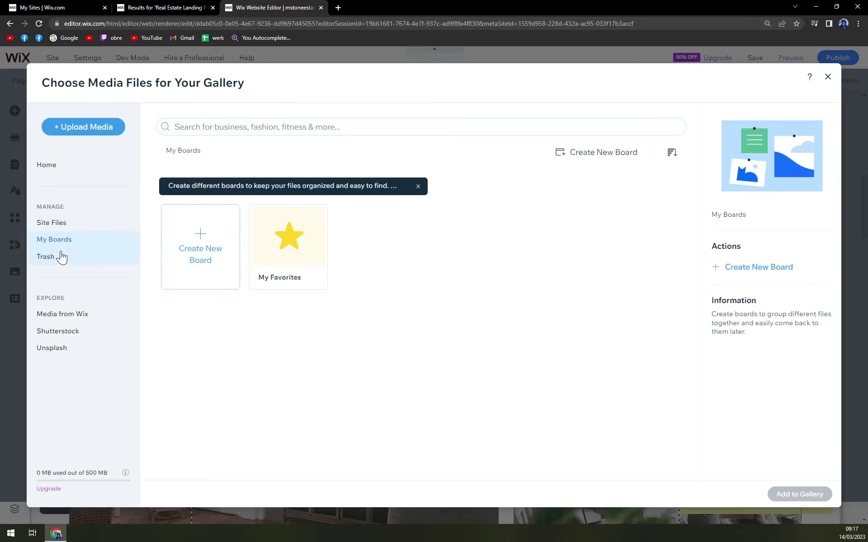
{"action": "left_click", "coordinate": [61, 257]}
{"action": "left_click", "coordinate": [63, 172]}
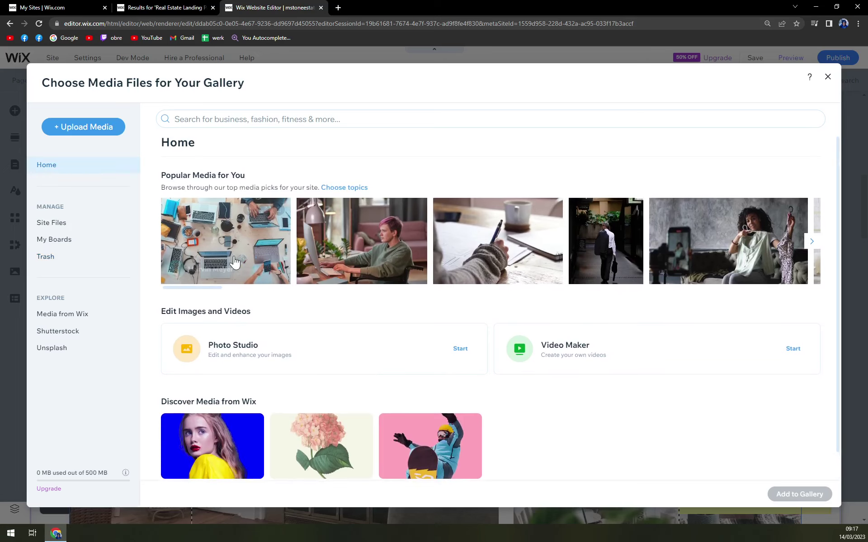
Cancel the upload and close the media library and organizer without adding anything.
{"action": "left_click", "coordinate": [88, 128]}
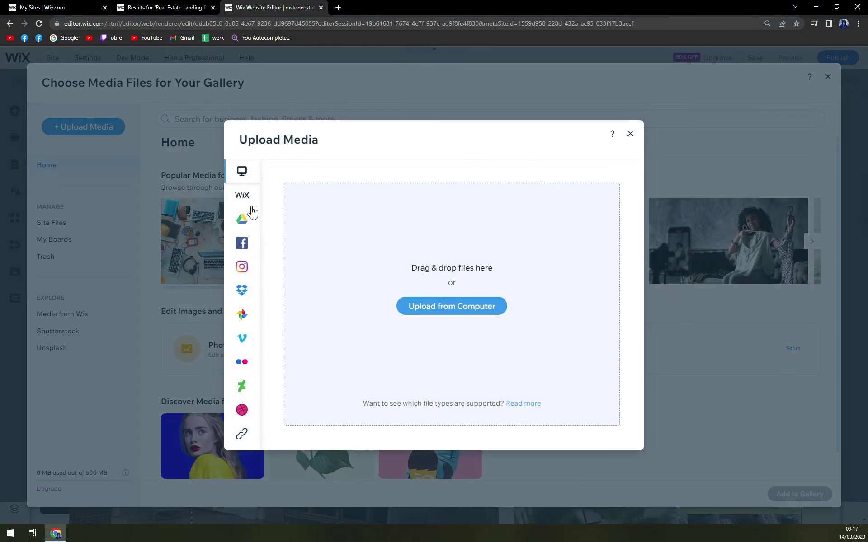
{"action": "left_click", "coordinate": [630, 133]}
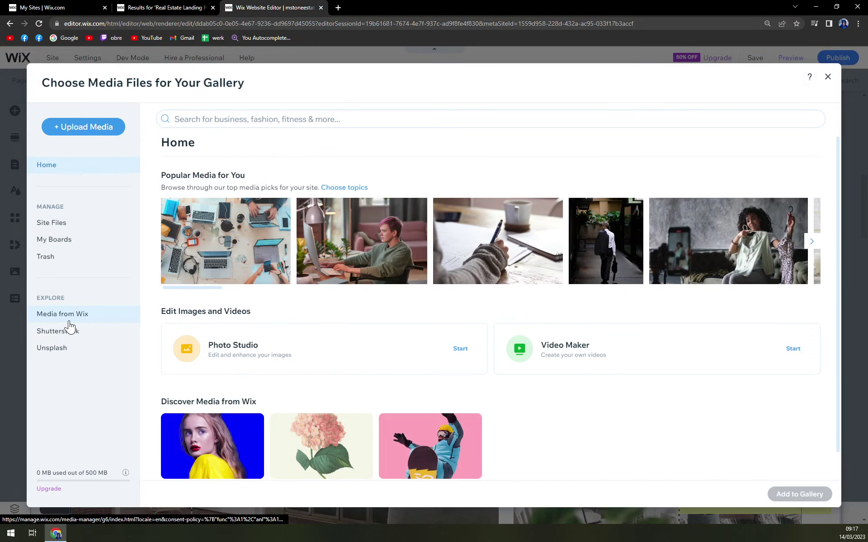
{"action": "left_click", "coordinate": [826, 77]}
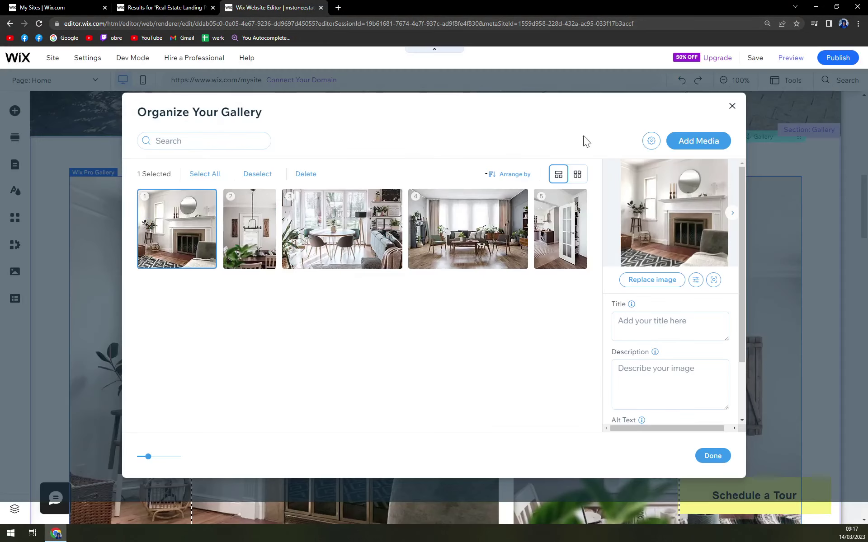
{"action": "left_click", "coordinate": [732, 105]}
Edit the '1 Garage' amenity text in the Features section to read '2 Garage'.
{"action": "scroll", "coordinate": [480, 344], "scroll_direction": "down", "scroll_amount": 10}
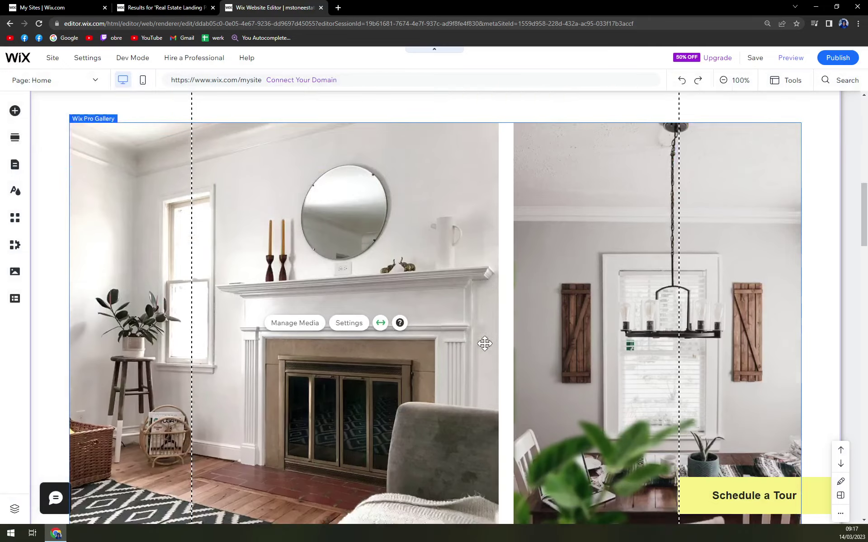
{"action": "scroll", "coordinate": [480, 344], "scroll_direction": "down", "scroll_amount": 10}
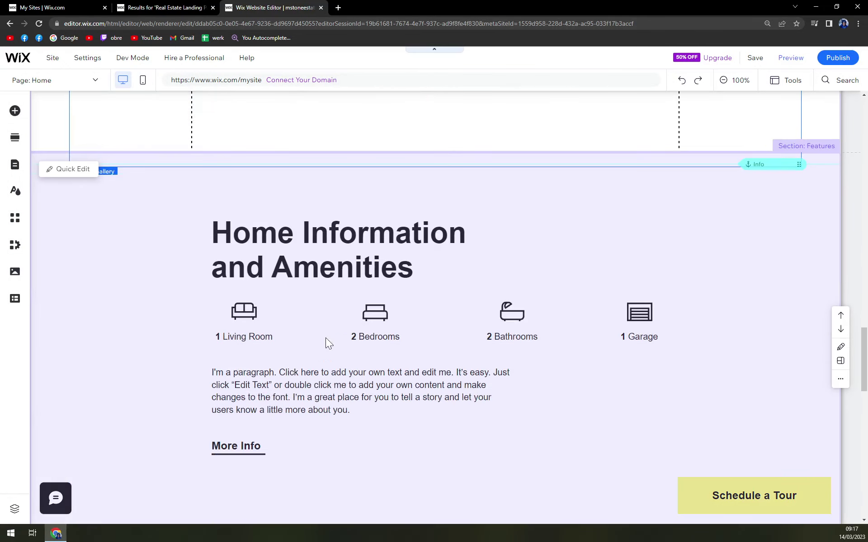
{"action": "scroll", "coordinate": [310, 284], "scroll_direction": "down", "scroll_amount": 3}
{"action": "scroll", "coordinate": [329, 282], "scroll_direction": "up", "scroll_amount": 3}
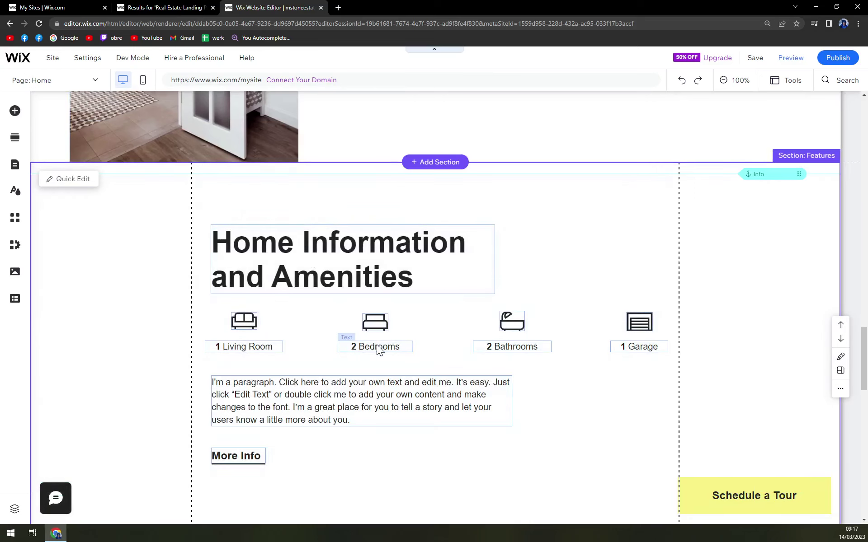
{"action": "scroll", "coordinate": [375, 344], "scroll_direction": "up", "scroll_amount": 1}
{"action": "scroll", "coordinate": [301, 207], "scroll_direction": "down", "scroll_amount": 4}
{"action": "scroll", "coordinate": [367, 175], "scroll_direction": "up", "scroll_amount": 2}
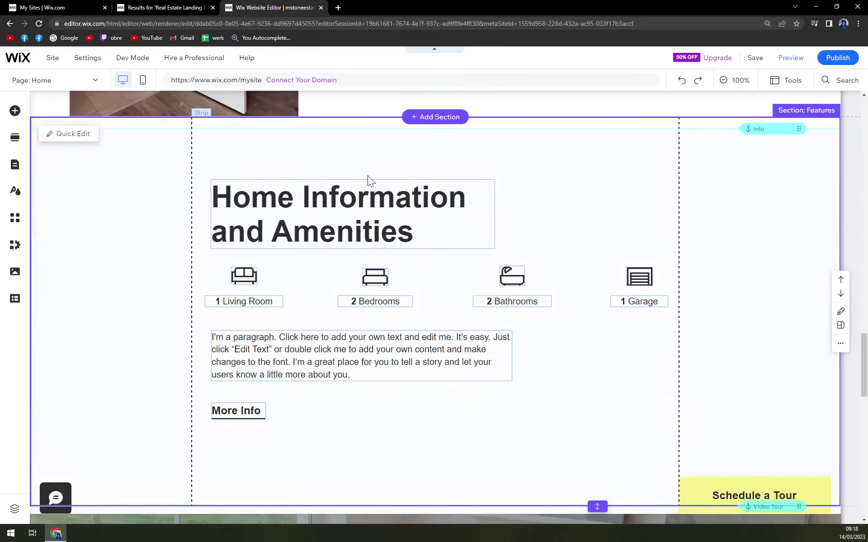
{"action": "scroll", "coordinate": [359, 249], "scroll_direction": "down", "scroll_amount": 2}
{"action": "scroll", "coordinate": [303, 327], "scroll_direction": "up", "scroll_amount": 5}
{"action": "scroll", "coordinate": [303, 327], "scroll_direction": "up", "scroll_amount": 5}
{"action": "scroll", "coordinate": [304, 352], "scroll_direction": "down", "scroll_amount": 5}
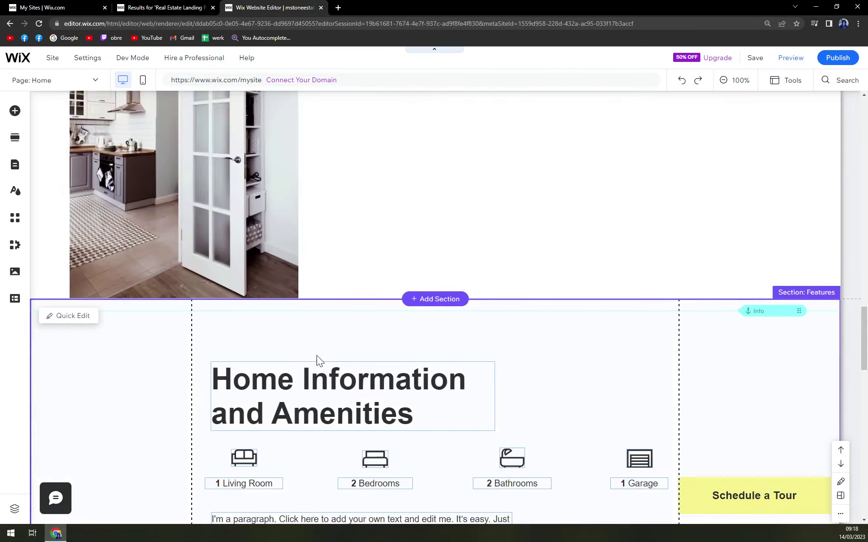
{"action": "scroll", "coordinate": [318, 360], "scroll_direction": "up", "scroll_amount": 10}
{"action": "scroll", "coordinate": [330, 333], "scroll_direction": "up", "scroll_amount": 10}
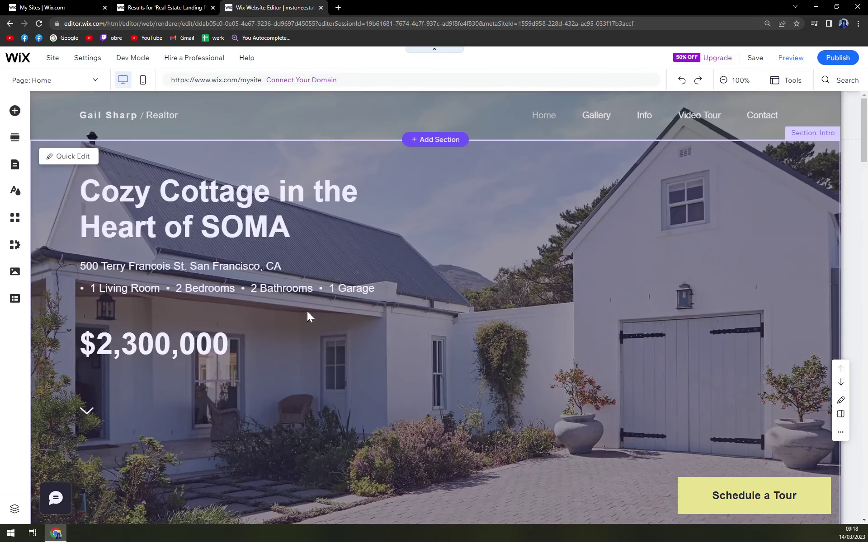
{"action": "scroll", "coordinate": [393, 302], "scroll_direction": "down", "scroll_amount": 15}
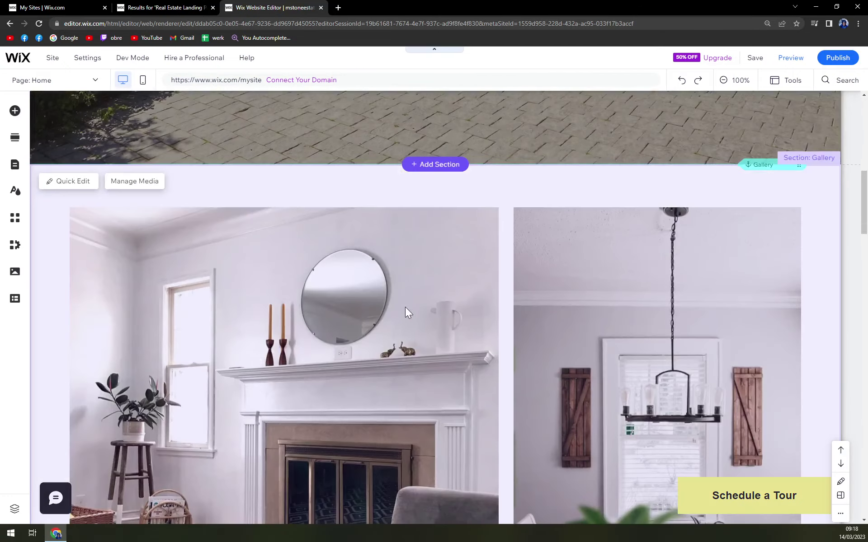
{"action": "scroll", "coordinate": [401, 308], "scroll_direction": "down", "scroll_amount": 12}
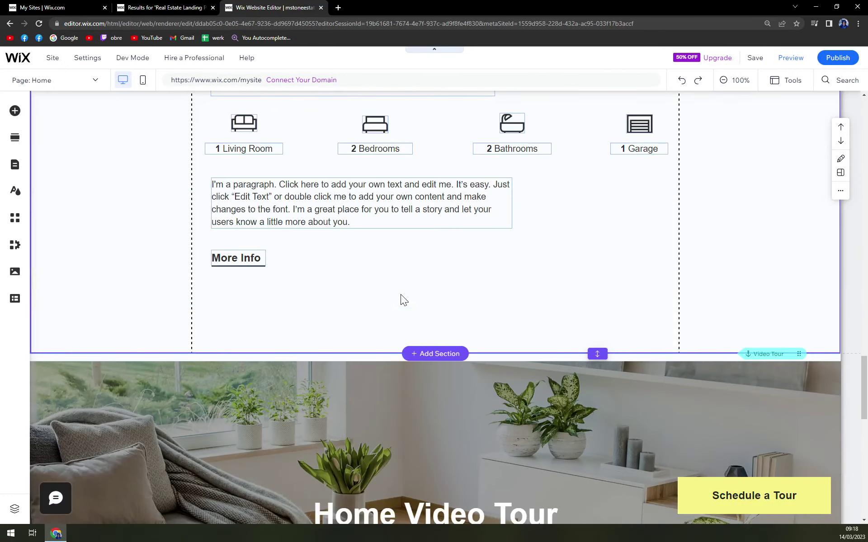
{"action": "scroll", "coordinate": [401, 298], "scroll_direction": "up", "scroll_amount": 5}
{"action": "scroll", "coordinate": [284, 351], "scroll_direction": "down", "scroll_amount": 1}
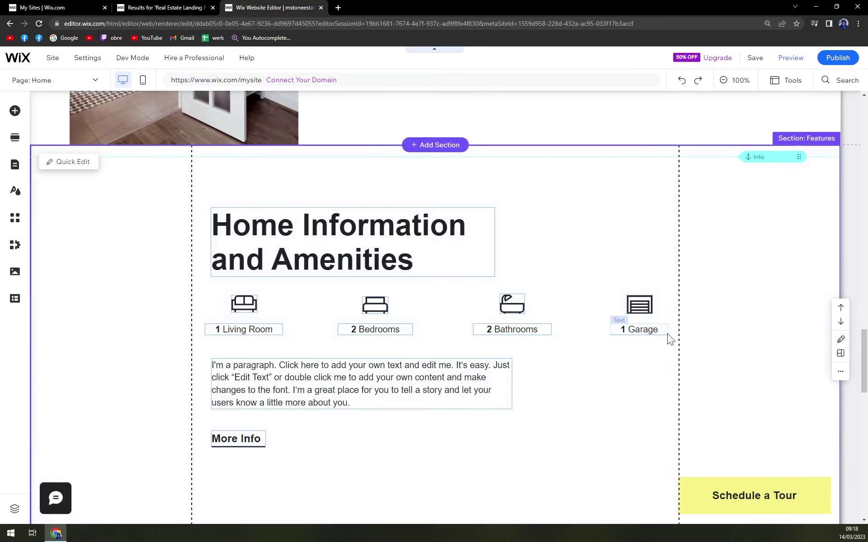
{"action": "left_click", "coordinate": [625, 330]}
{"action": "double_click", "coordinate": [625, 329]}
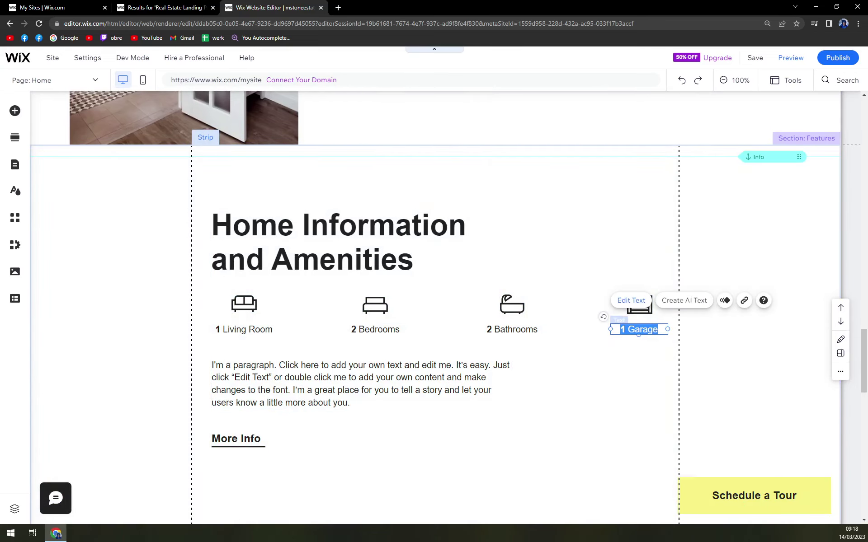
{"action": "left_click", "coordinate": [625, 330]}
{"action": "key", "text": "BackSpace"}
{"action": "type", "text": "2"}
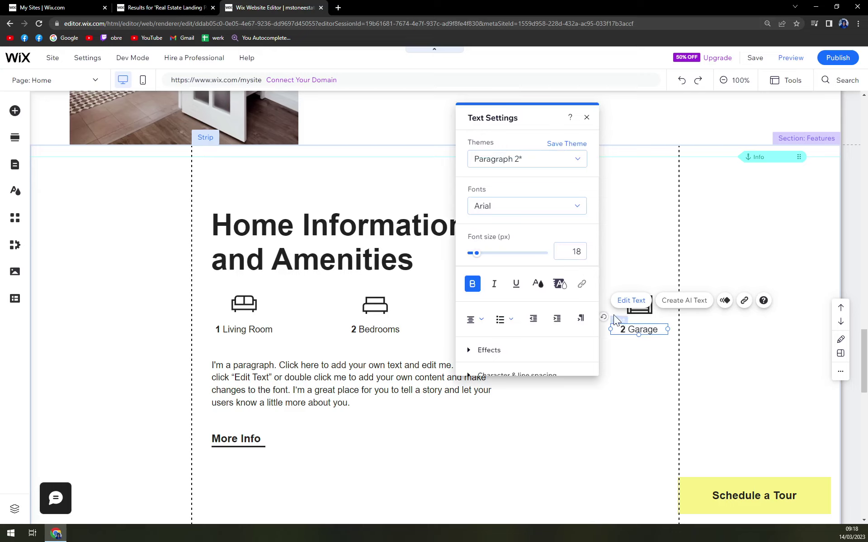
{"action": "left_click", "coordinate": [620, 395]}
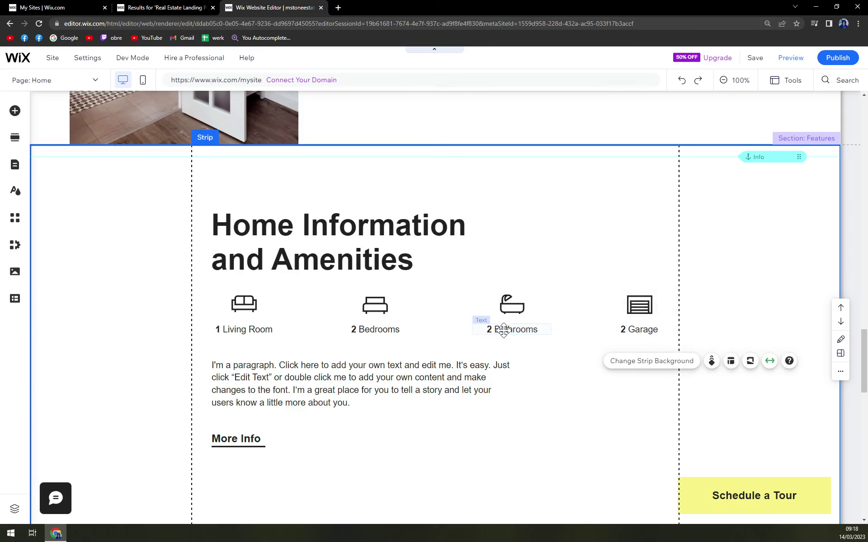
Open the gallery's media manager and remove the first two photos.
{"action": "scroll", "coordinate": [314, 475], "scroll_direction": "up", "scroll_amount": 10}
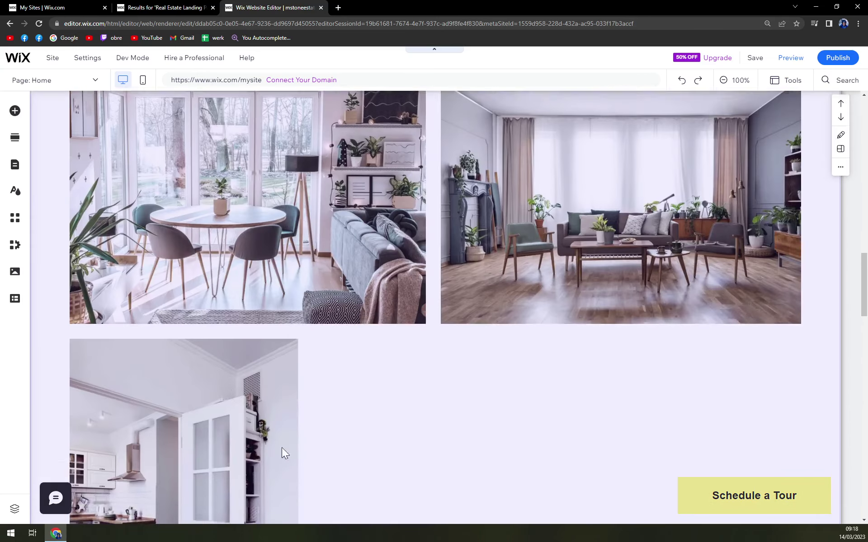
{"action": "scroll", "coordinate": [282, 448], "scroll_direction": "up", "scroll_amount": 10}
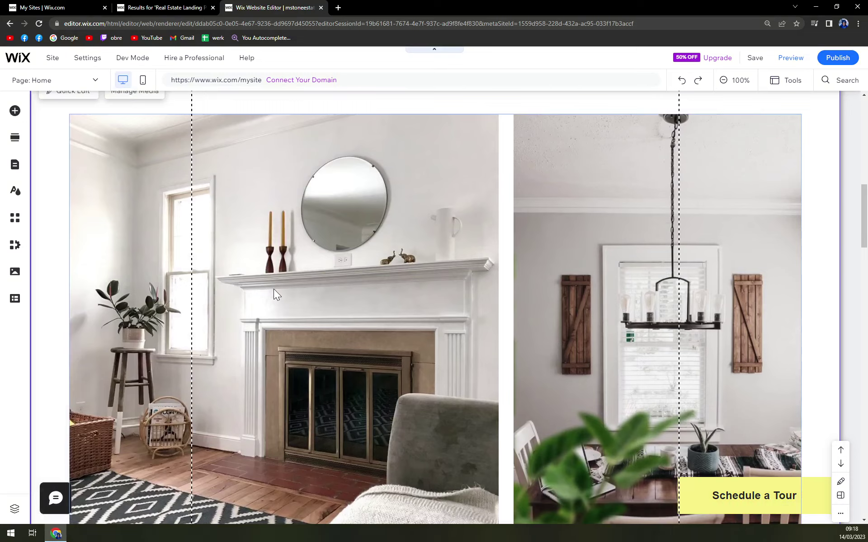
{"action": "scroll", "coordinate": [273, 289], "scroll_direction": "up", "scroll_amount": 3}
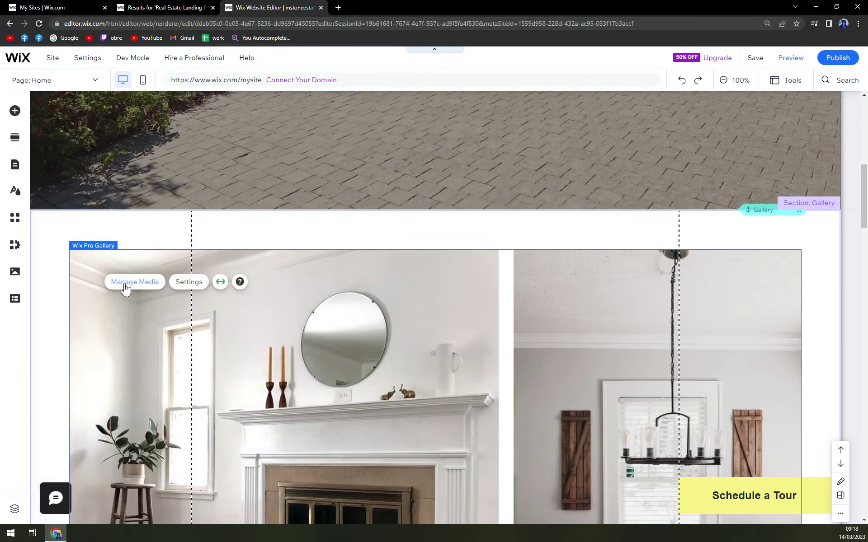
{"action": "left_click", "coordinate": [124, 284]}
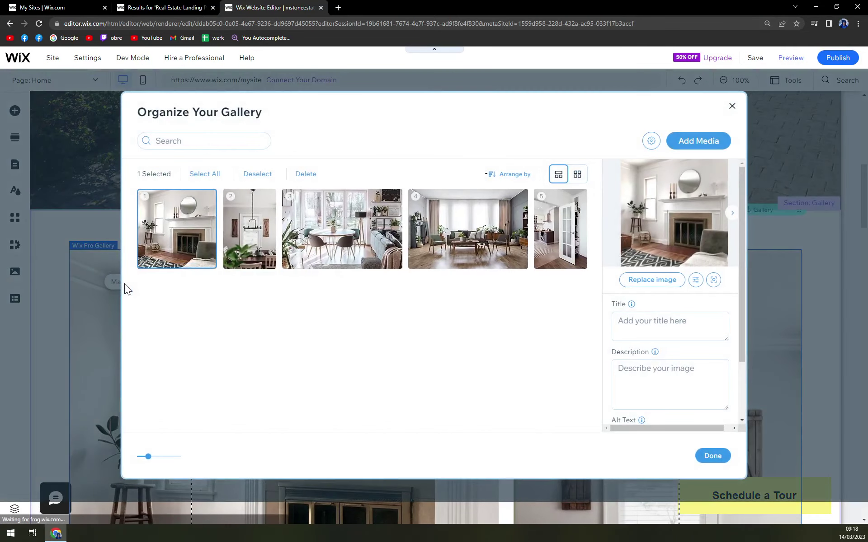
{"action": "left_click", "coordinate": [205, 201]}
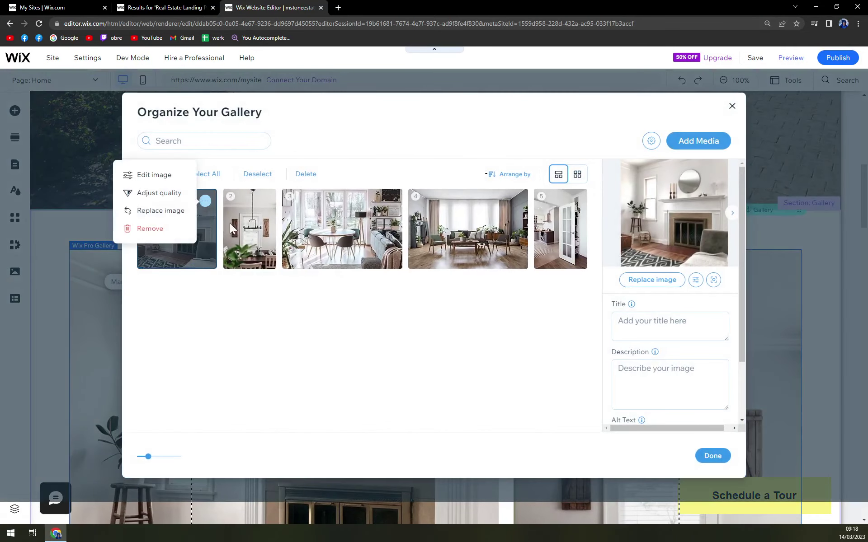
{"action": "left_click", "coordinate": [150, 229]}
{"action": "left_click", "coordinate": [177, 200]}
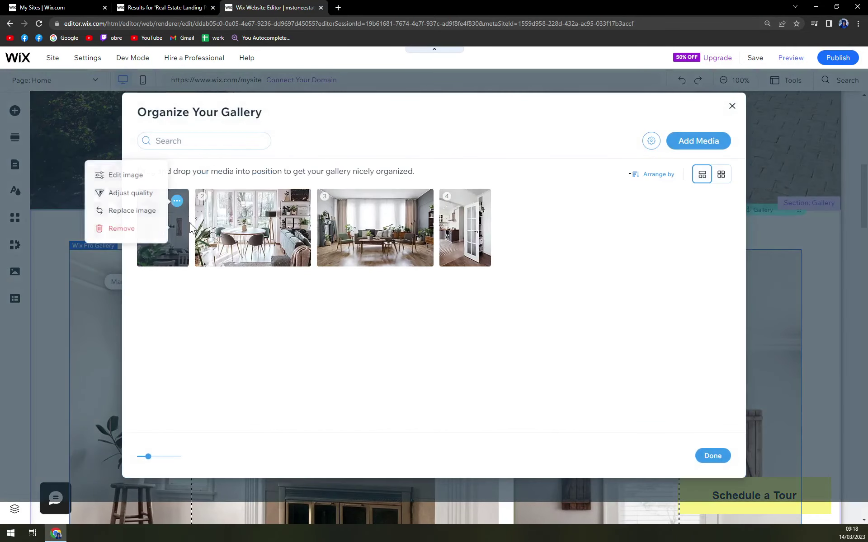
{"action": "left_click", "coordinate": [135, 233]}
Remove the remaining three photos and choose Add Media > Image.
{"action": "left_click", "coordinate": [241, 200]}
{"action": "left_click", "coordinate": [168, 230]}
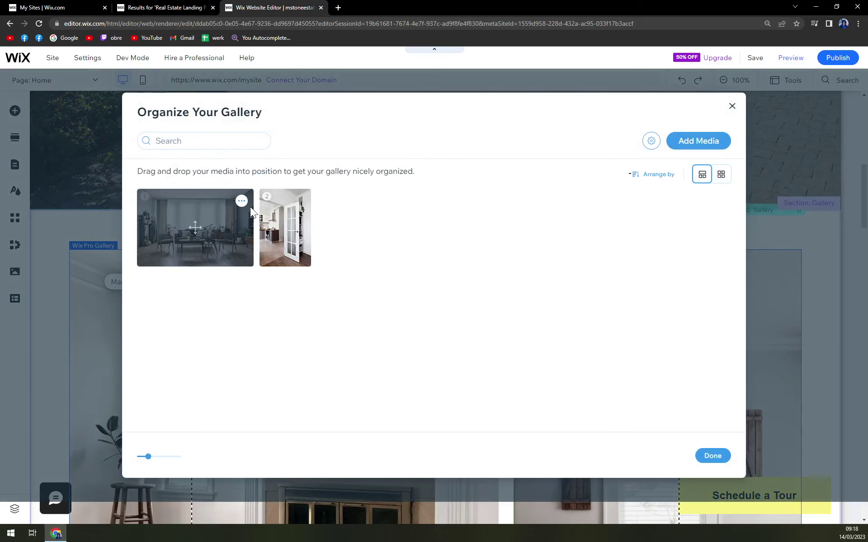
{"action": "left_click", "coordinate": [242, 200]}
{"action": "left_click", "coordinate": [185, 228]}
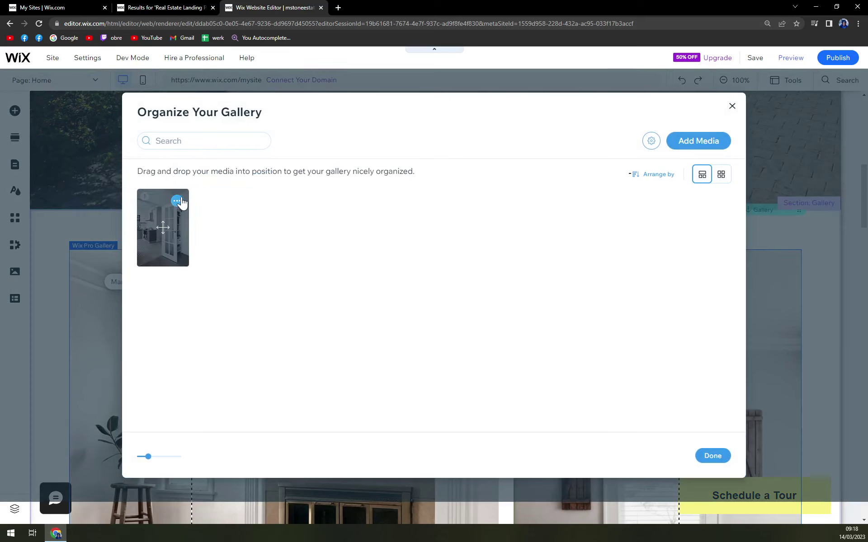
{"action": "left_click", "coordinate": [177, 200]}
{"action": "left_click", "coordinate": [120, 228]}
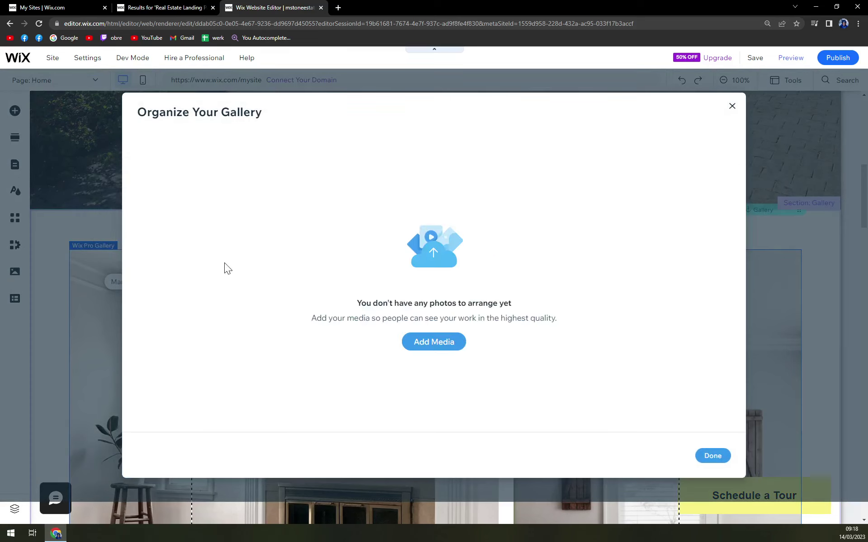
{"action": "left_click", "coordinate": [433, 346]}
{"action": "left_click", "coordinate": [504, 313]}
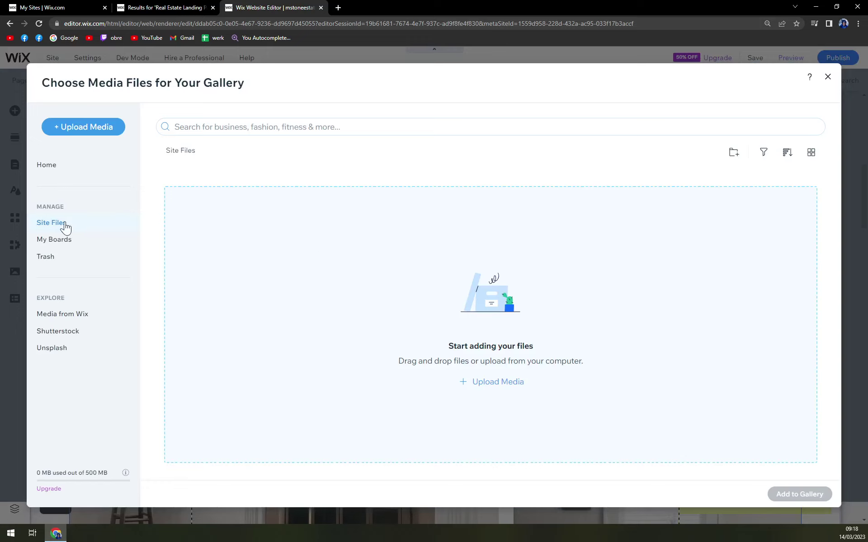
Upload skiti.jpg from the computer and add it to the gallery.
{"action": "left_click", "coordinate": [72, 239]}
{"action": "left_click", "coordinate": [84, 224]}
{"action": "left_click", "coordinate": [83, 126]}
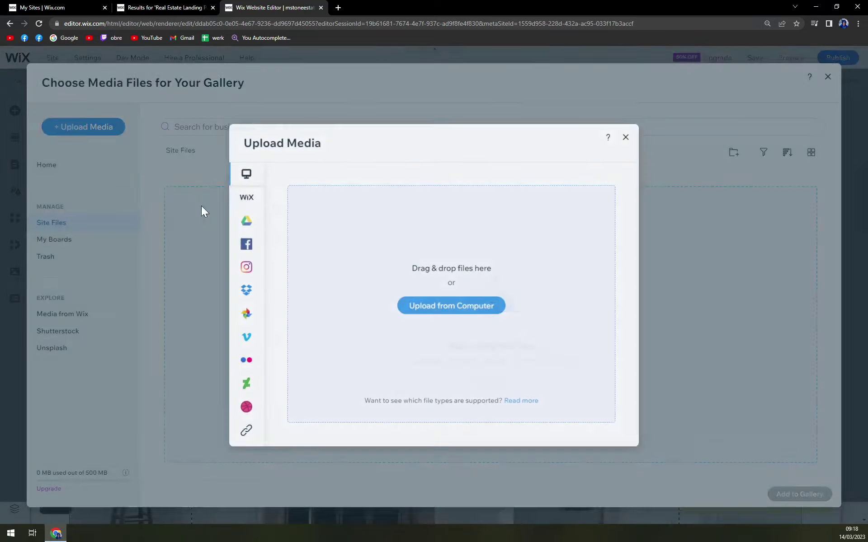
{"action": "left_click", "coordinate": [438, 305]}
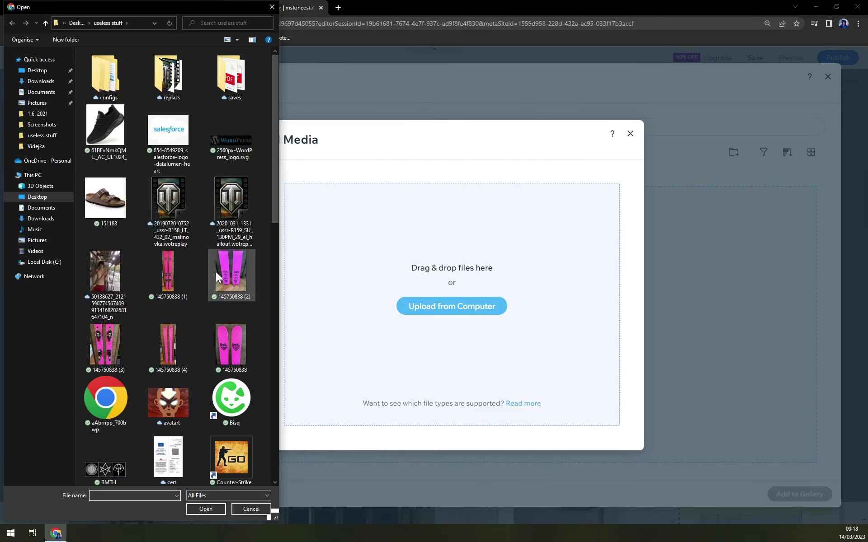
{"action": "scroll", "coordinate": [216, 272], "scroll_direction": "down", "scroll_amount": 10}
{"action": "scroll", "coordinate": [239, 294], "scroll_direction": "up", "scroll_amount": 4}
{"action": "scroll", "coordinate": [246, 308], "scroll_direction": "down", "scroll_amount": 5}
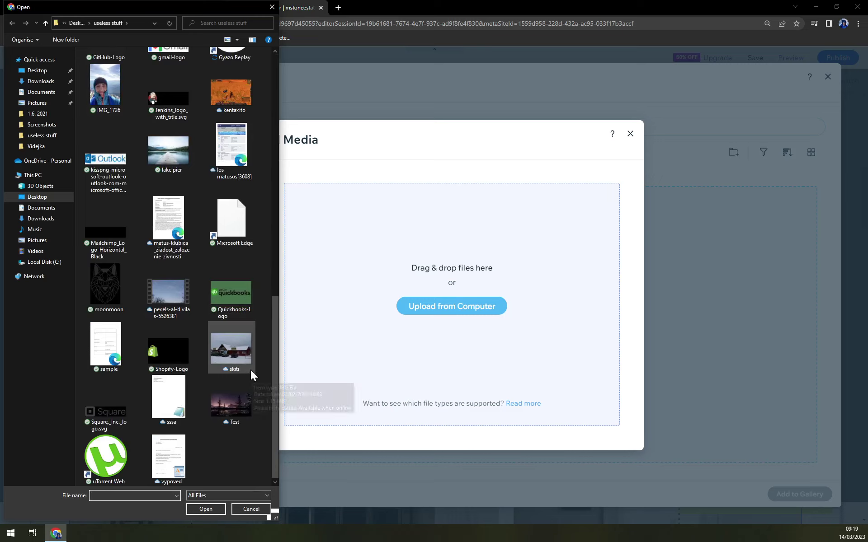
{"action": "double_click", "coordinate": [244, 355]}
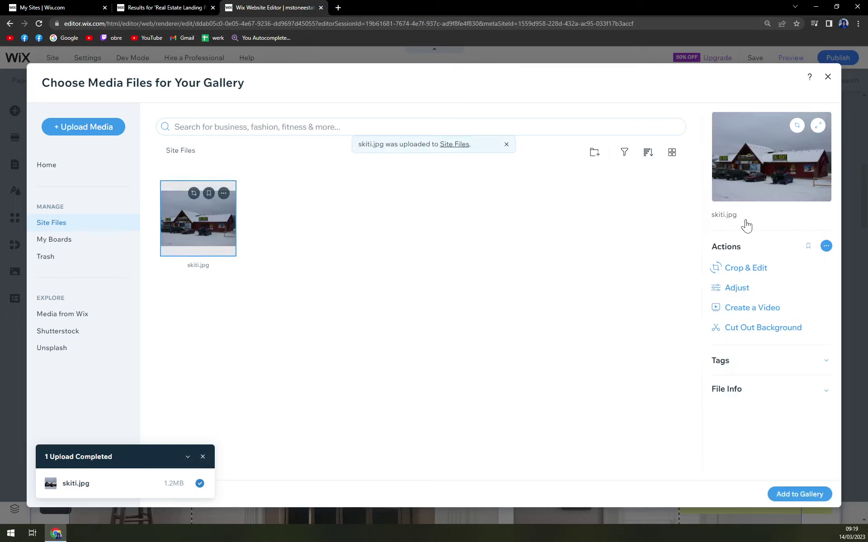
{"action": "left_click", "coordinate": [799, 494]}
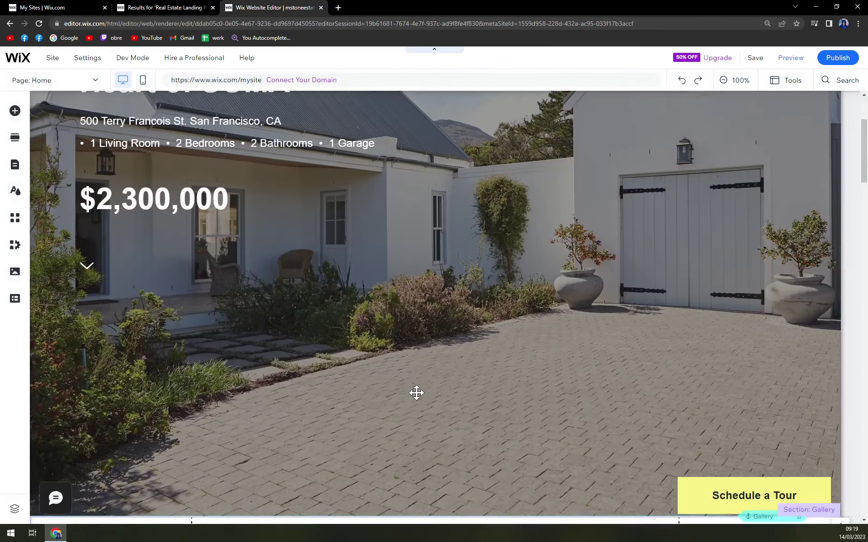
{"action": "scroll", "coordinate": [412, 391], "scroll_direction": "down", "scroll_amount": 10}
{"action": "scroll", "coordinate": [412, 390], "scroll_direction": "down", "scroll_amount": 15}
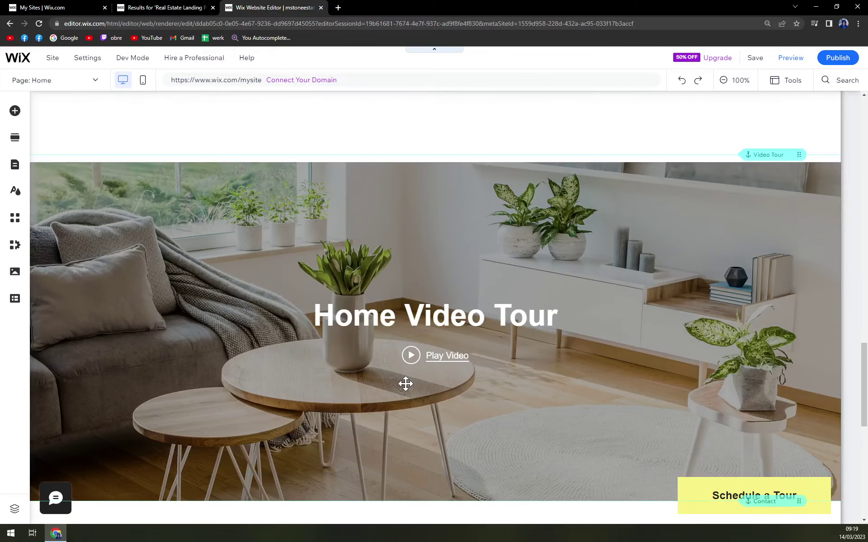
{"action": "scroll", "coordinate": [404, 385], "scroll_direction": "up", "scroll_amount": 20}
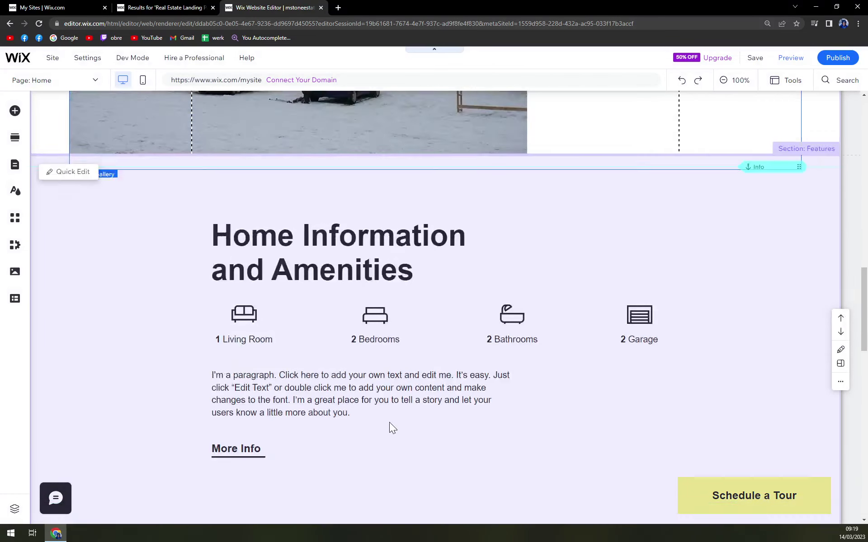
{"action": "scroll", "coordinate": [307, 346], "scroll_direction": "down", "scroll_amount": 2}
{"action": "scroll", "coordinate": [346, 306], "scroll_direction": "up", "scroll_amount": 2}
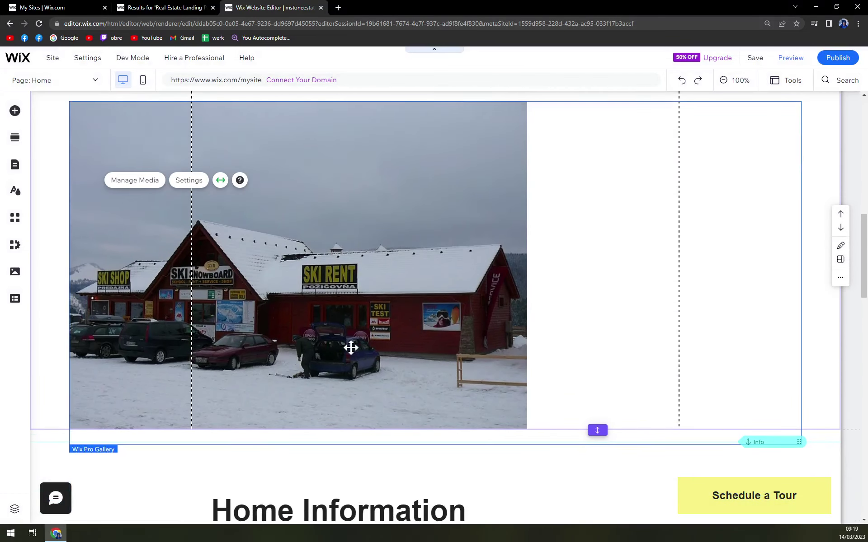
{"action": "scroll", "coordinate": [359, 346], "scroll_direction": "up", "scroll_amount": 1}
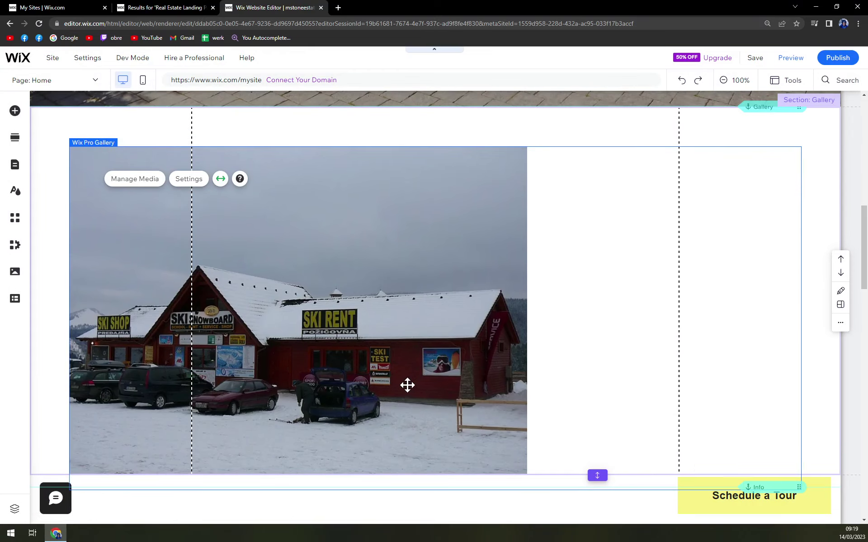
{"action": "scroll", "coordinate": [346, 334], "scroll_direction": "down", "scroll_amount": 1}
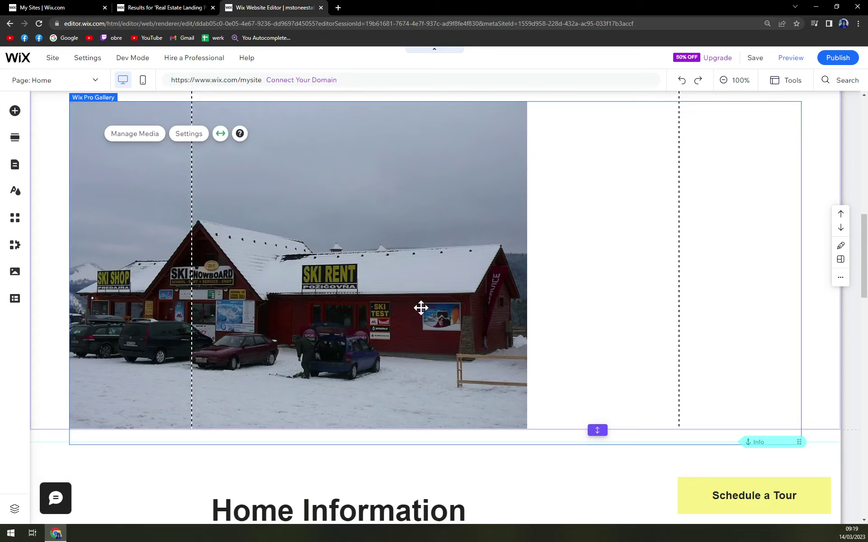
{"action": "scroll", "coordinate": [422, 316], "scroll_direction": "down", "scroll_amount": 6}
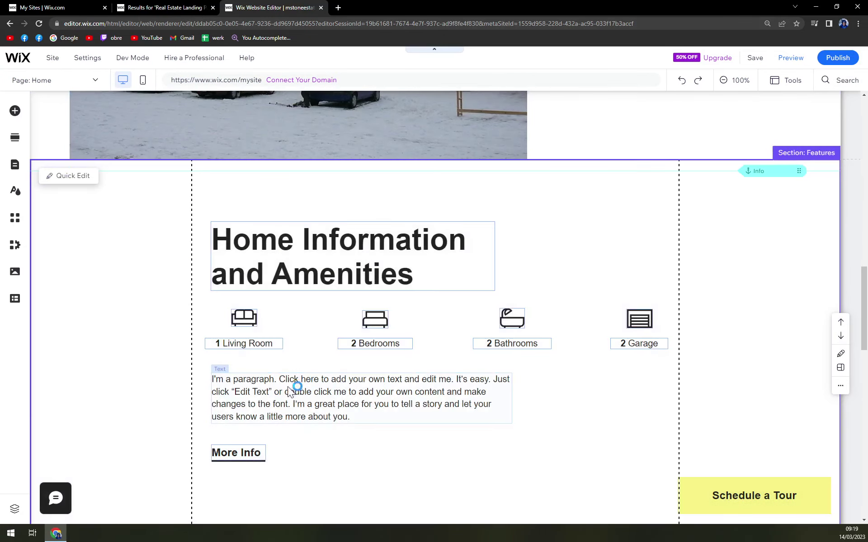
Delete the Home Video Tour section using its section menu.
{"action": "double_click", "coordinate": [289, 387]}
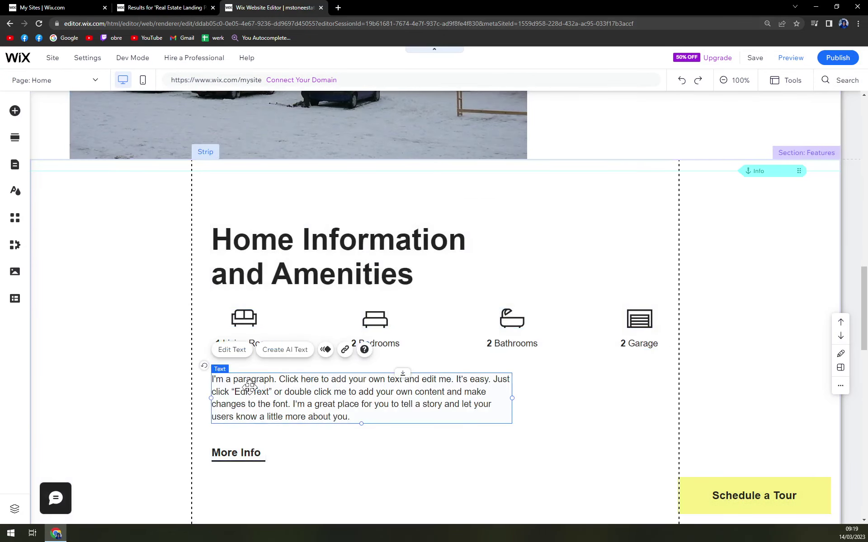
{"action": "left_click", "coordinate": [316, 461]}
{"action": "scroll", "coordinate": [318, 455], "scroll_direction": "down", "scroll_amount": 8}
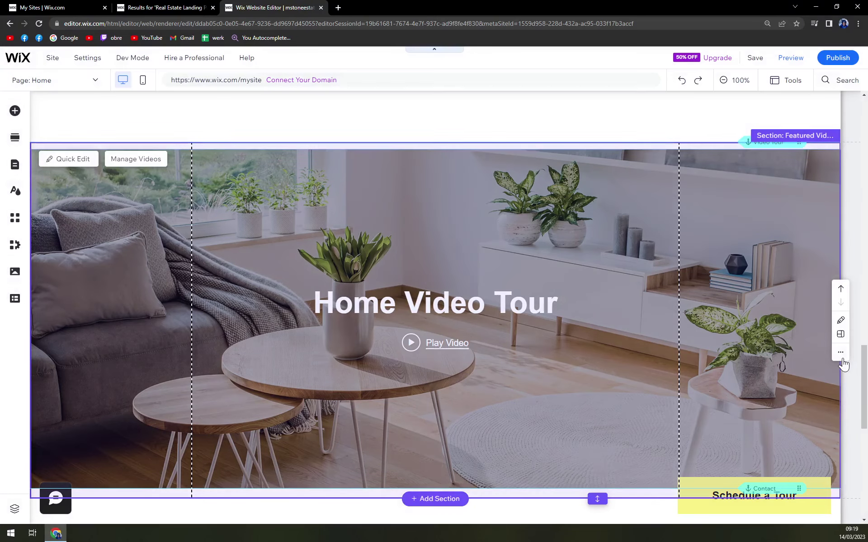
{"action": "left_click", "coordinate": [840, 352]}
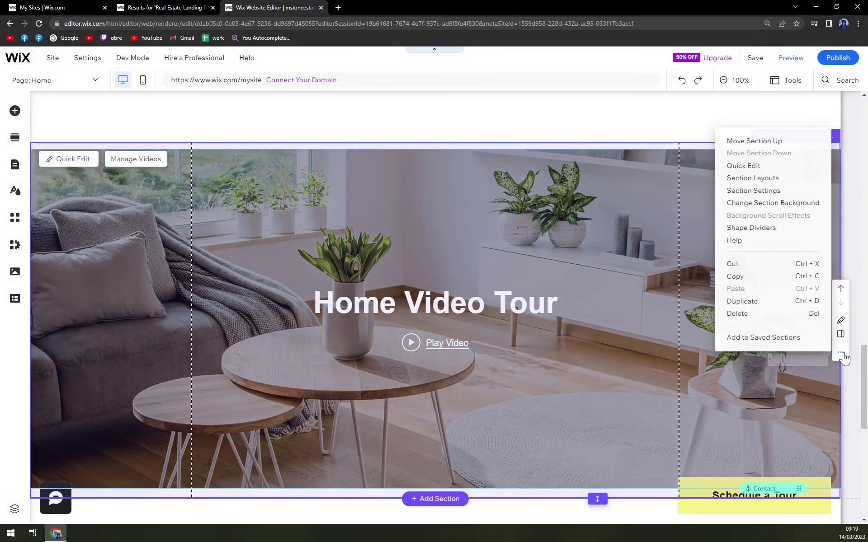
{"action": "left_click", "coordinate": [753, 314]}
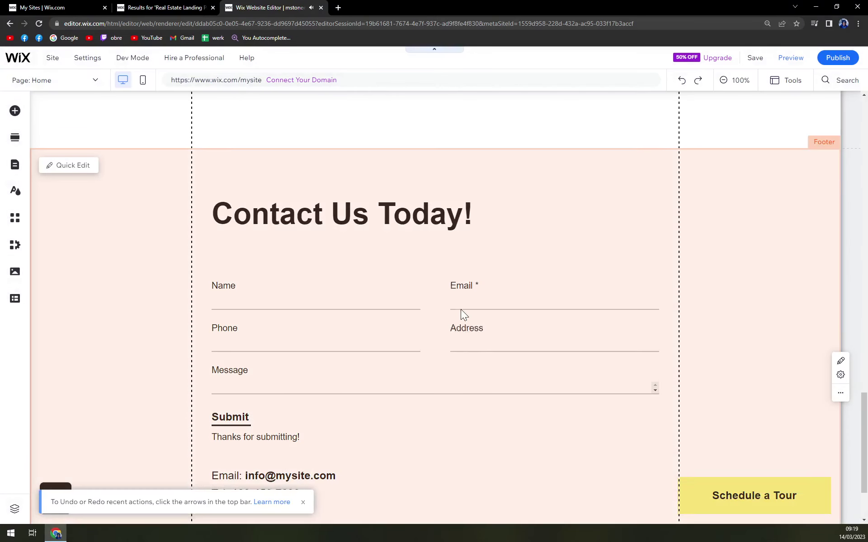
{"action": "scroll", "coordinate": [448, 308], "scroll_direction": "up", "scroll_amount": 4}
{"action": "scroll", "coordinate": [527, 377], "scroll_direction": "down", "scroll_amount": 1}
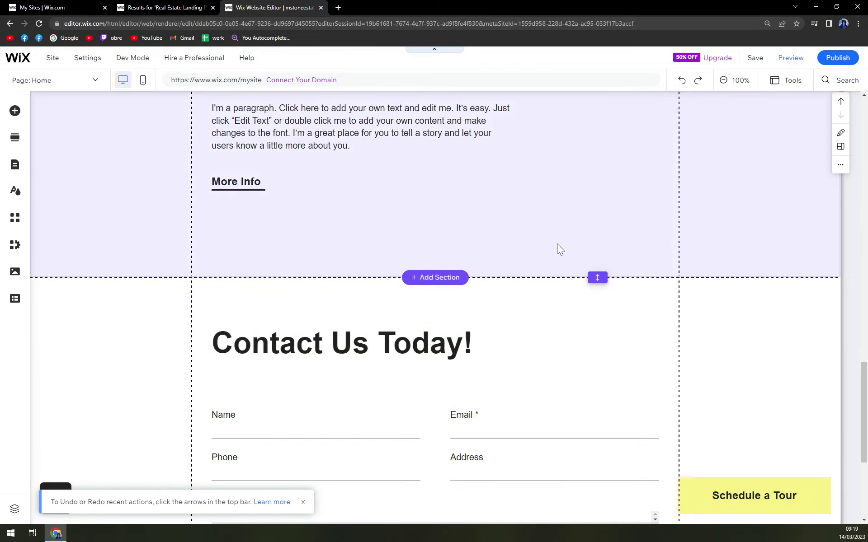
Delete the sample email address and phone number from the Email/Tel contact text.
{"action": "scroll", "coordinate": [560, 244], "scroll_direction": "down", "scroll_amount": 4}
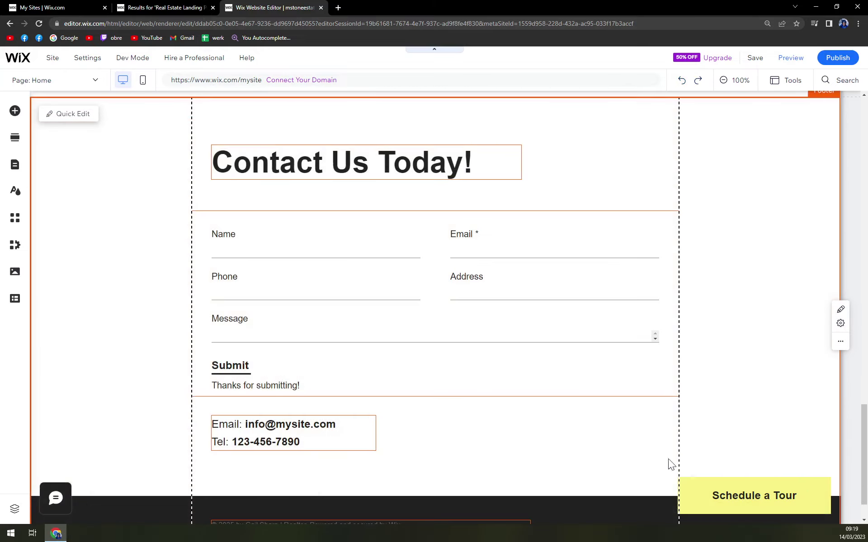
{"action": "left_click", "coordinate": [725, 493]}
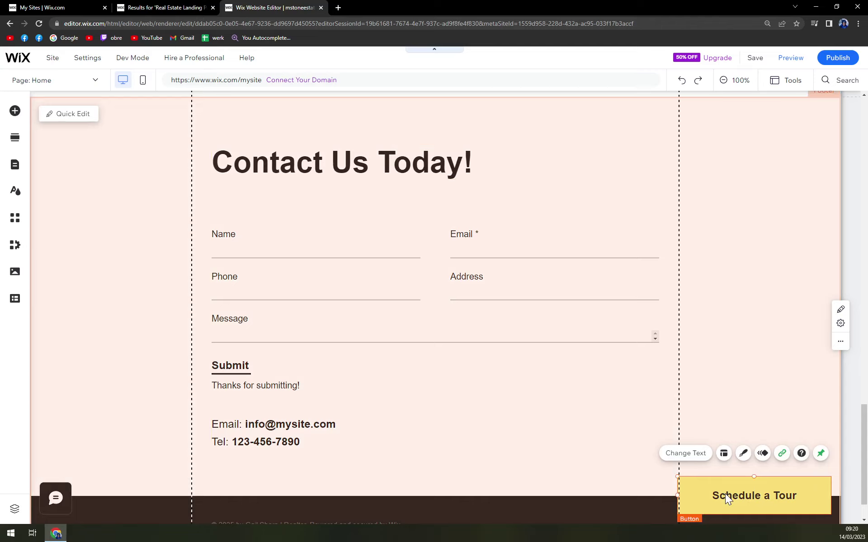
{"action": "left_click", "coordinate": [370, 457]}
{"action": "double_click", "coordinate": [281, 432]}
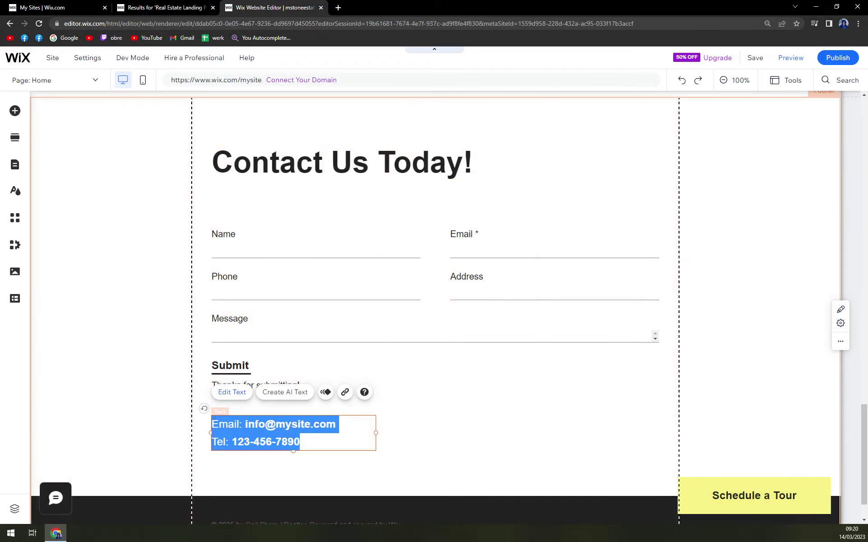
{"action": "mouse_move", "coordinate": [245, 425]}
{"action": "left_mouse_down"}
{"action": "mouse_move", "coordinate": [336, 425]}
{"action": "mouse_move", "coordinate": [280, 442]}
{"action": "mouse_move", "coordinate": [237, 442]}
{"action": "left_mouse_up"}
{"action": "key", "text": "BackSpace"}
{"action": "key", "text": "BackSpace"}
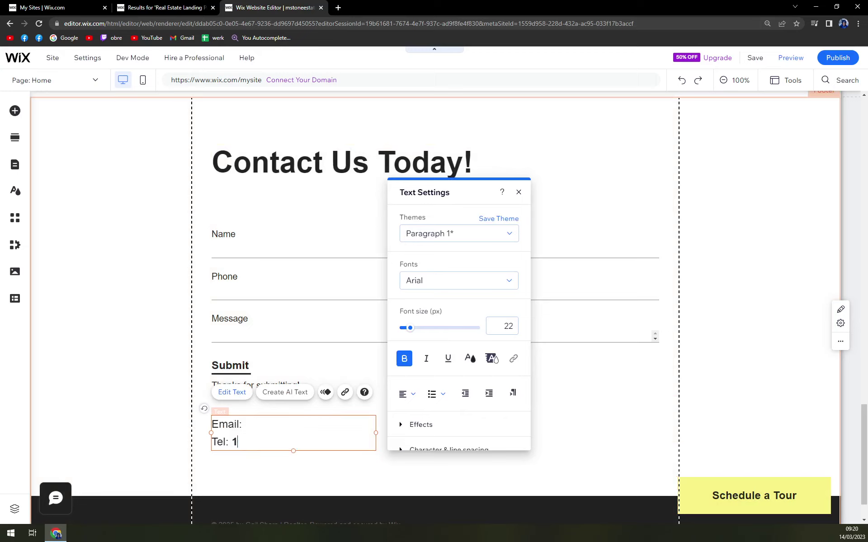
{"action": "key", "text": "BackSpace"}
{"action": "left_click", "coordinate": [264, 471]}
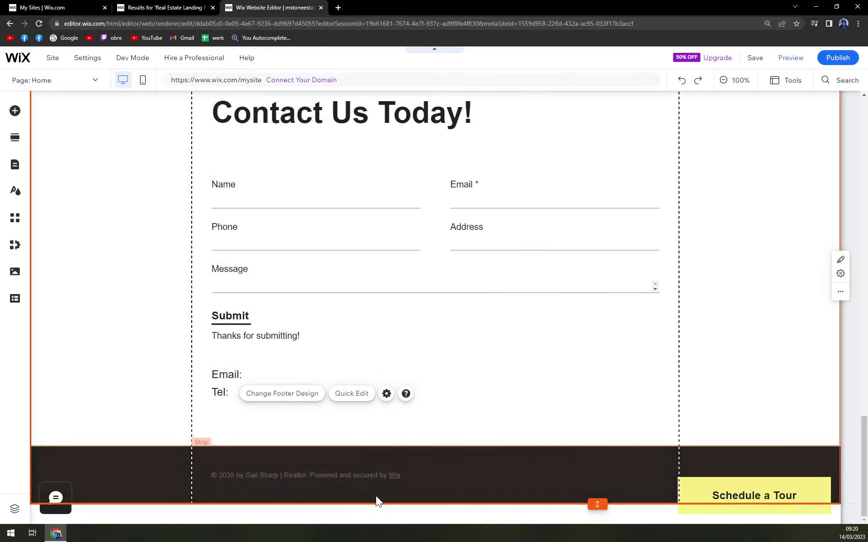
Reopen the contact text box to confirm only the Email: and Tel: labels remain.
{"action": "scroll", "coordinate": [408, 476], "scroll_direction": "up", "scroll_amount": 1}
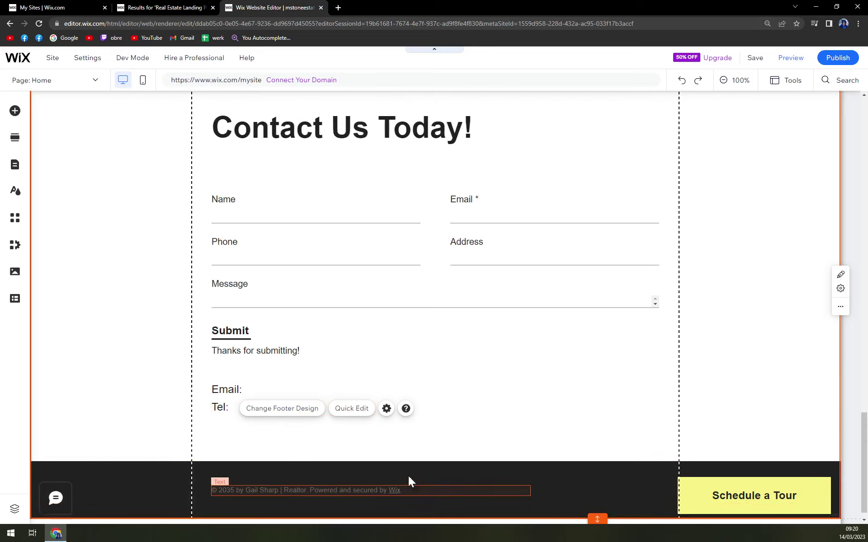
{"action": "left_click", "coordinate": [358, 384]}
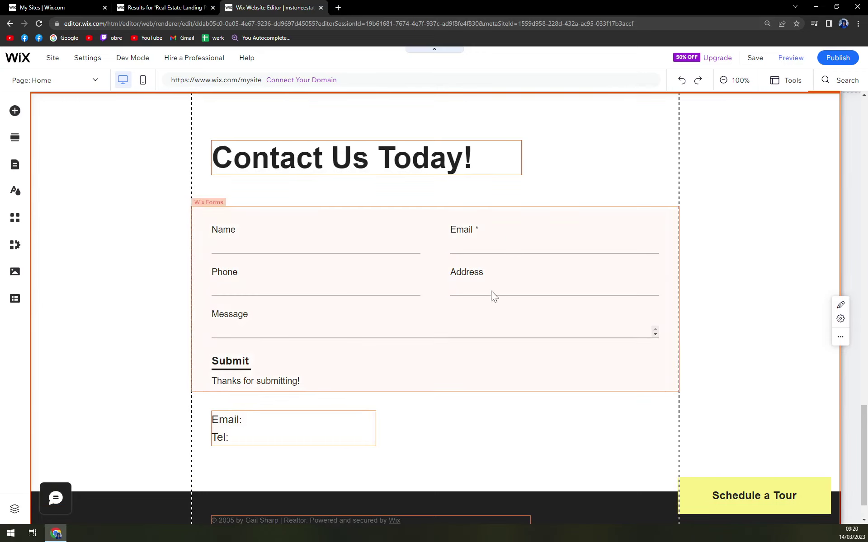
{"action": "scroll", "coordinate": [271, 418], "scroll_direction": "up", "scroll_amount": 5}
{"action": "scroll", "coordinate": [316, 422], "scroll_direction": "down", "scroll_amount": 5}
{"action": "left_click", "coordinate": [283, 431]}
{"action": "double_click", "coordinate": [252, 416]}
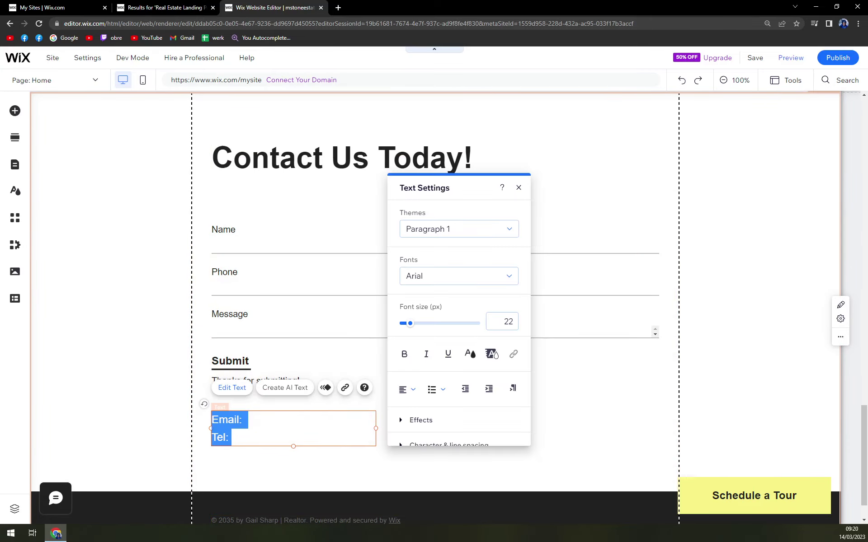
{"action": "left_click", "coordinate": [249, 419]}
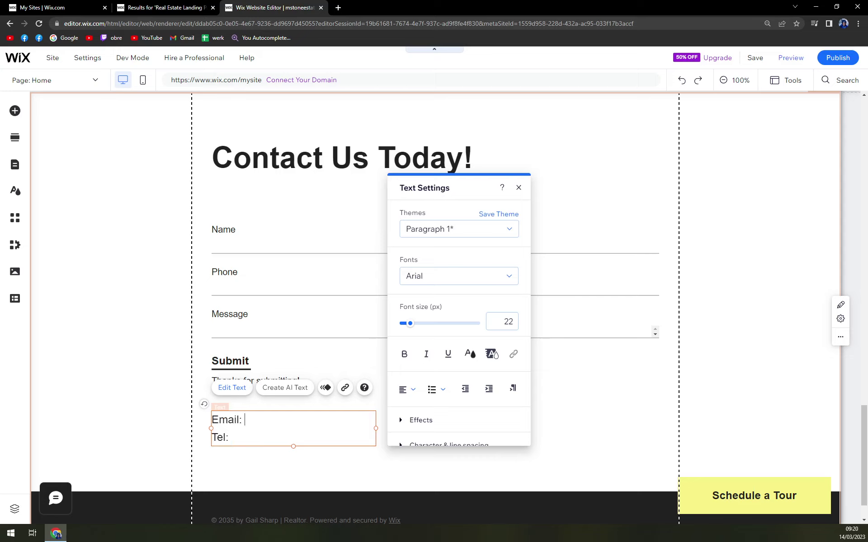
{"action": "left_click", "coordinate": [91, 315]}
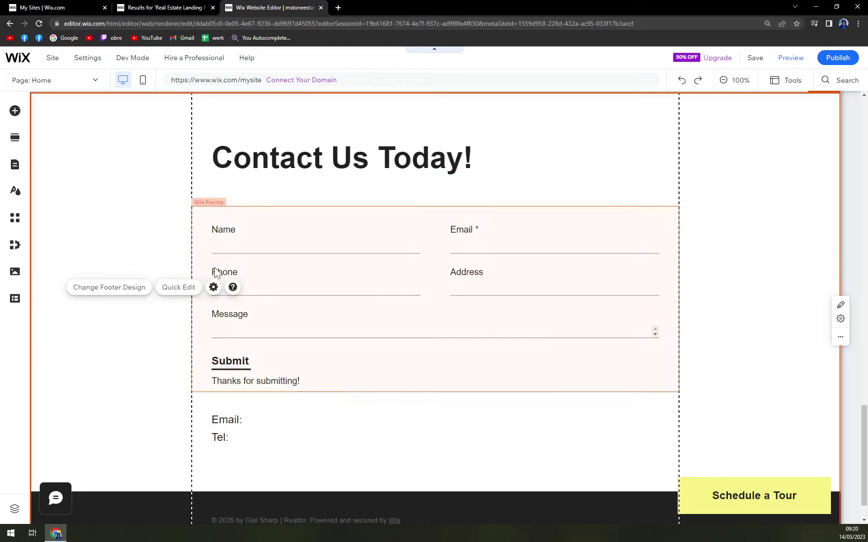
{"action": "scroll", "coordinate": [325, 411], "scroll_direction": "up", "scroll_amount": 15}
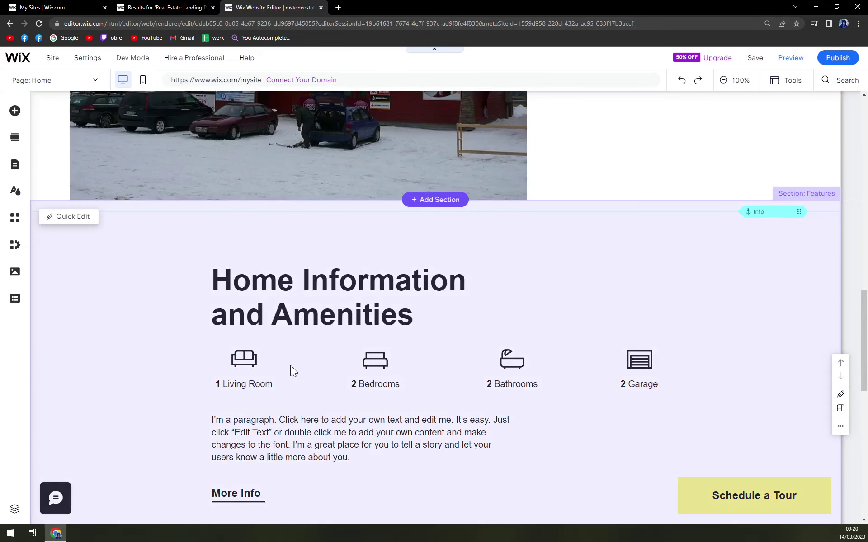
{"action": "scroll", "coordinate": [304, 386], "scroll_direction": "up", "scroll_amount": 10}
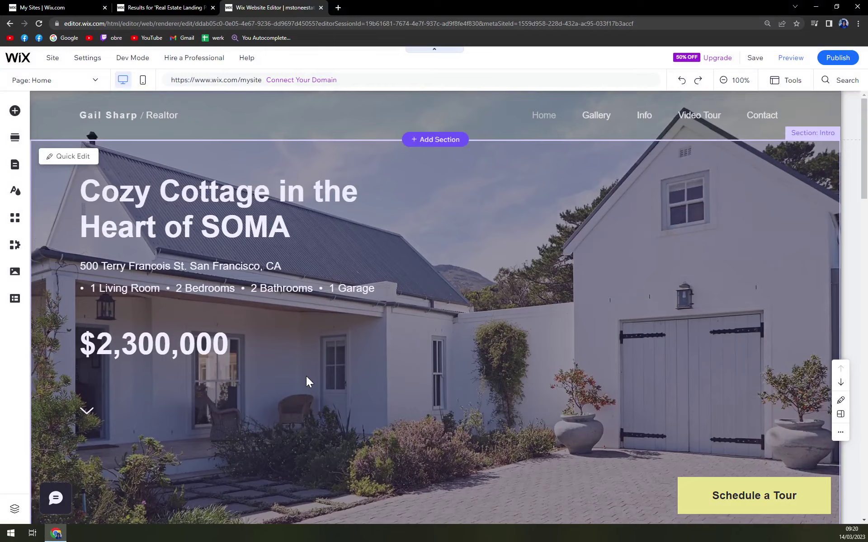
{"action": "scroll", "coordinate": [305, 376], "scroll_direction": "down", "scroll_amount": 1}
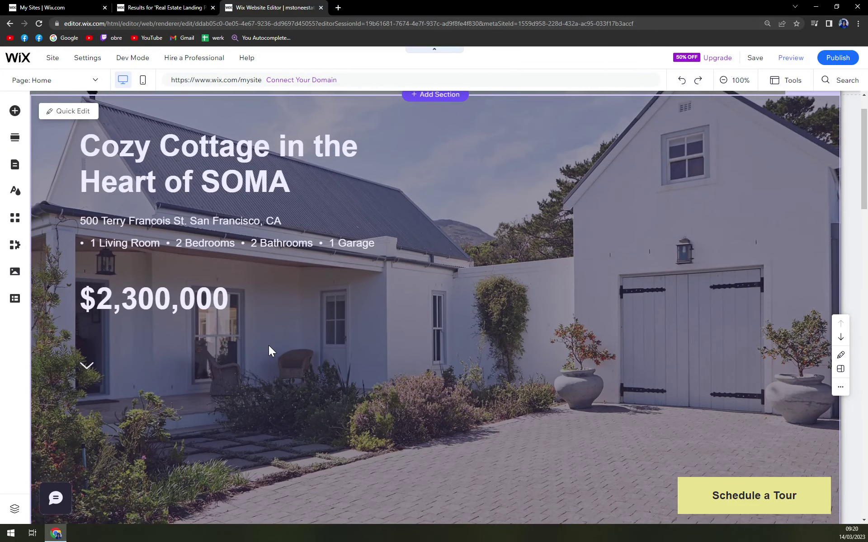
{"action": "scroll", "coordinate": [382, 329], "scroll_direction": "down", "scroll_amount": 6}
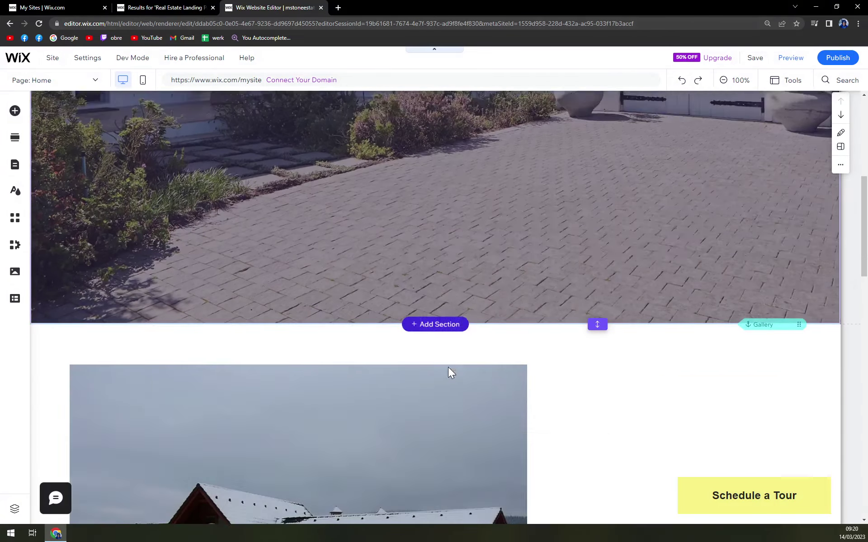
{"action": "scroll", "coordinate": [449, 371], "scroll_direction": "down", "scroll_amount": 3}
{"action": "scroll", "coordinate": [560, 374], "scroll_direction": "down", "scroll_amount": 5}
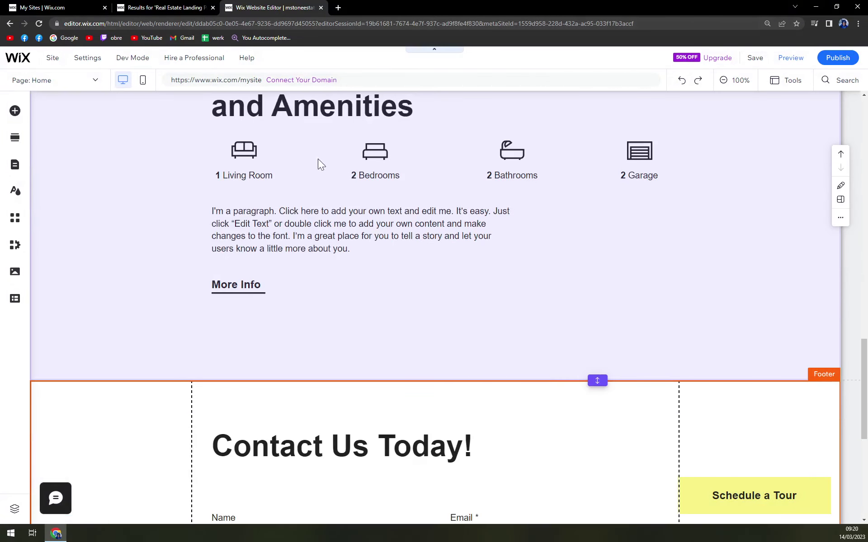
{"action": "scroll", "coordinate": [271, 180], "scroll_direction": "up", "scroll_amount": 1}
{"action": "scroll", "coordinate": [266, 254], "scroll_direction": "up", "scroll_amount": 1}
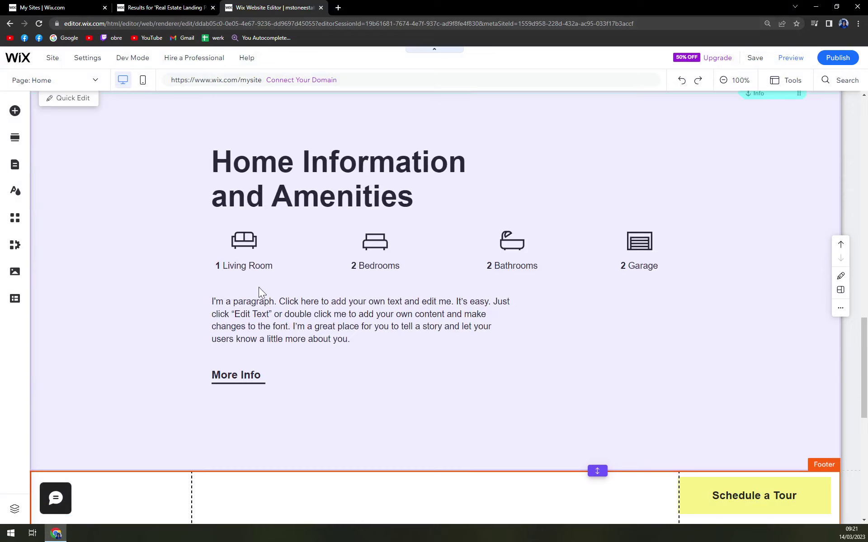
{"action": "scroll", "coordinate": [333, 354], "scroll_direction": "down", "scroll_amount": 8}
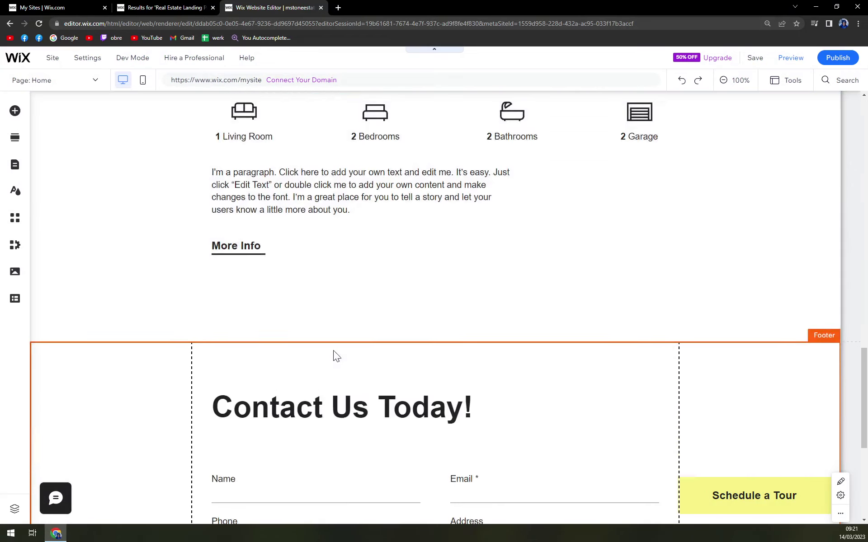
{"action": "left_click", "coordinate": [97, 82]}
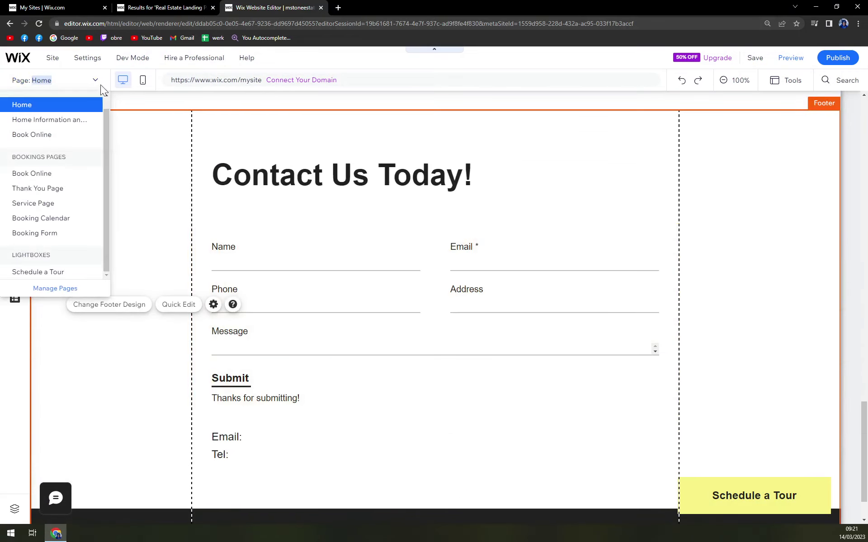
{"action": "left_click", "coordinate": [68, 289]}
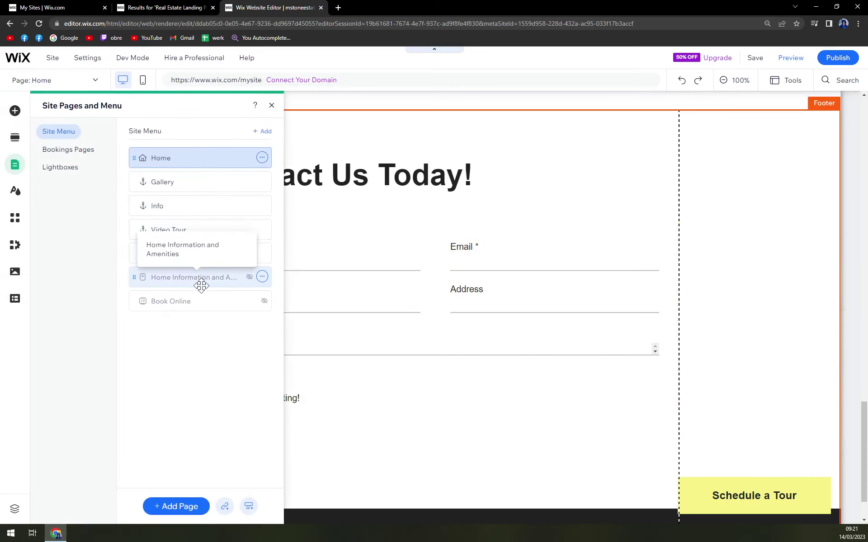
{"action": "left_click", "coordinate": [271, 106]}
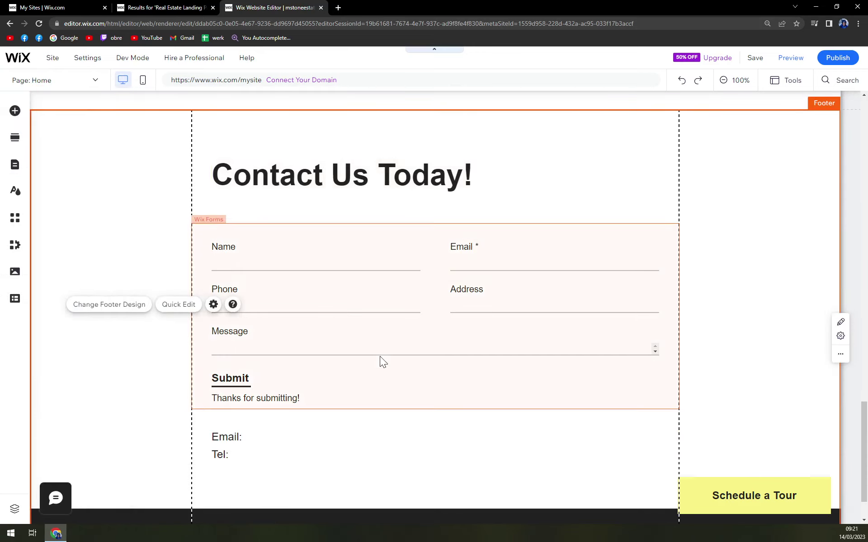
{"action": "scroll", "coordinate": [379, 356], "scroll_direction": "down", "scroll_amount": 2}
{"action": "scroll", "coordinate": [371, 312], "scroll_direction": "up", "scroll_amount": 5}
{"action": "scroll", "coordinate": [360, 311], "scroll_direction": "up", "scroll_amount": 15}
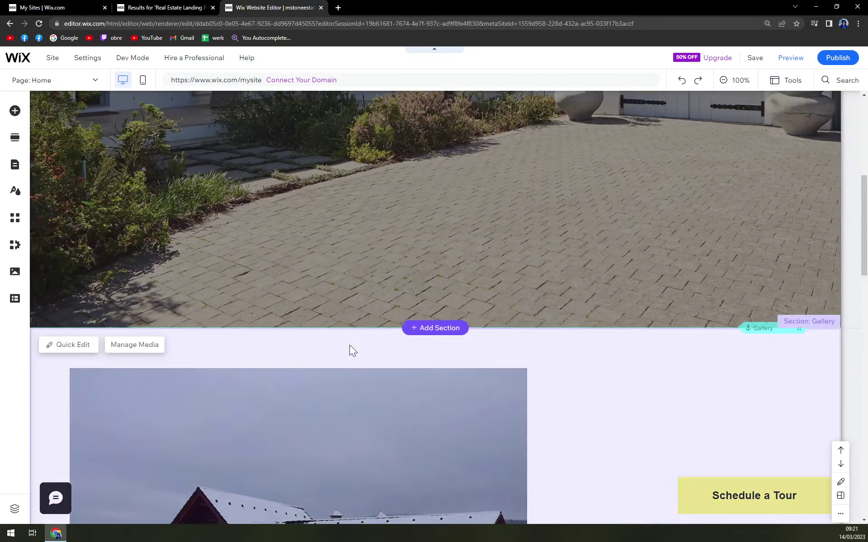